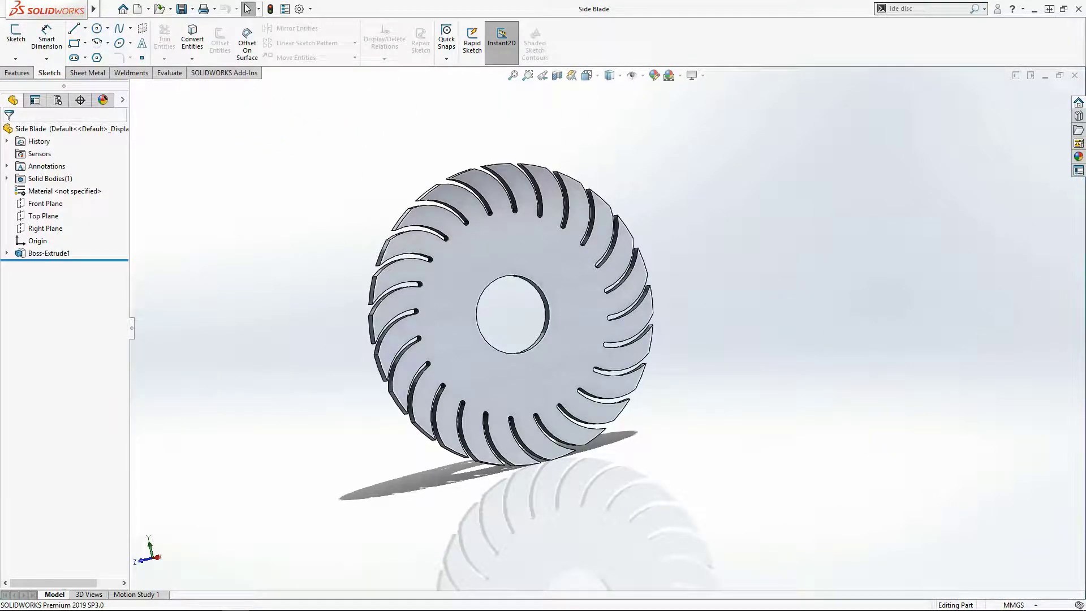
- Close the finished Side Blade part with Ctrl+W
{"action": "key", "text": "ctrl+w"}
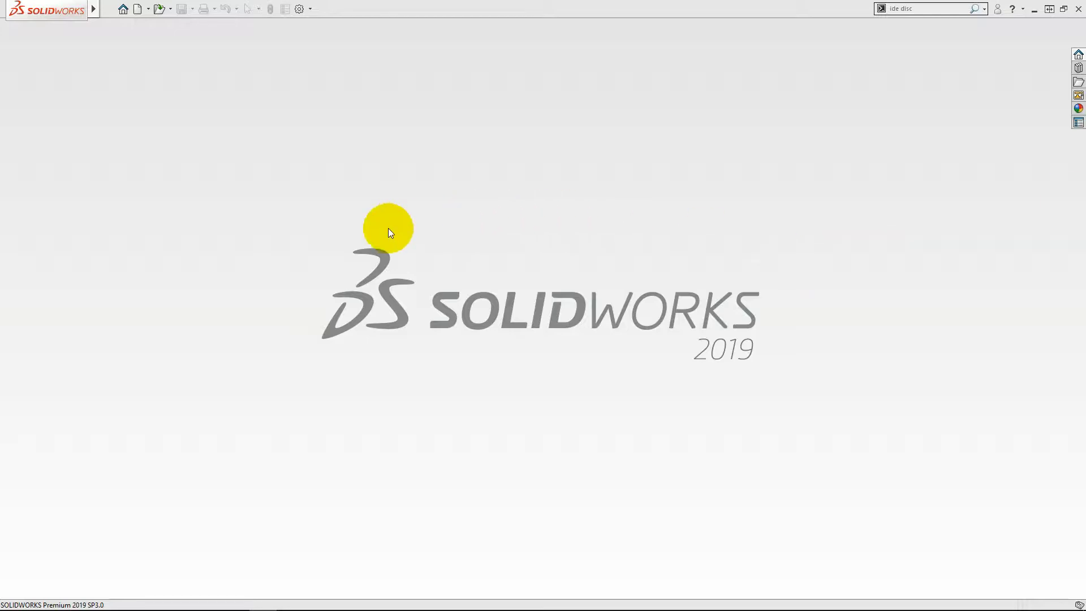
- Create a new part, Part1, and start Sketch1 on the Right Plane
{"action": "left_click", "coordinate": [137, 9]}
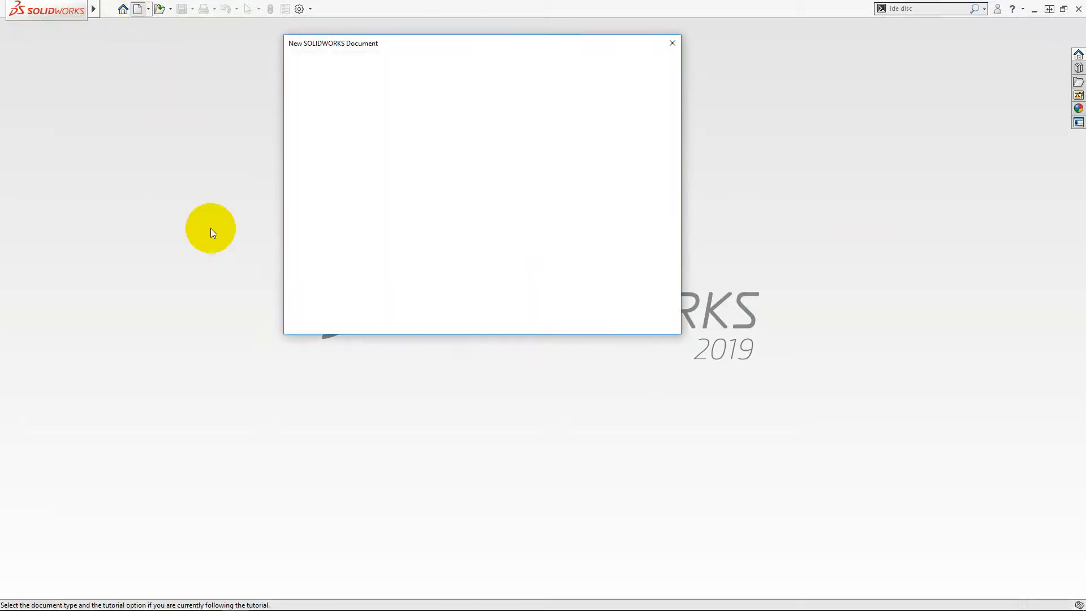
{"action": "left_click", "coordinate": [525, 308]}
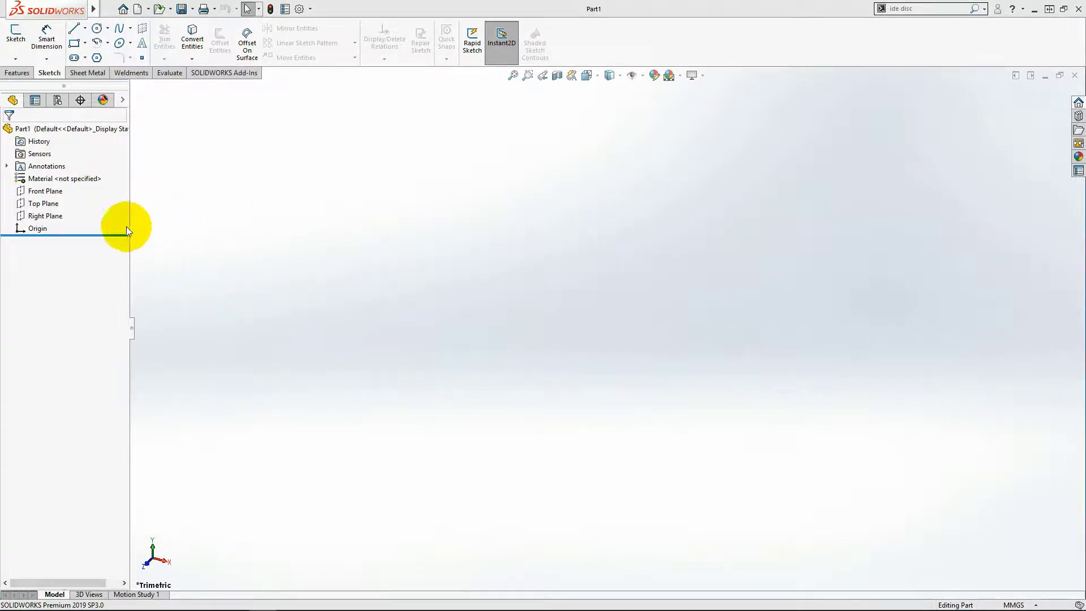
{"action": "left_click", "coordinate": [45, 215]}
{"action": "left_click", "coordinate": [61, 201]}
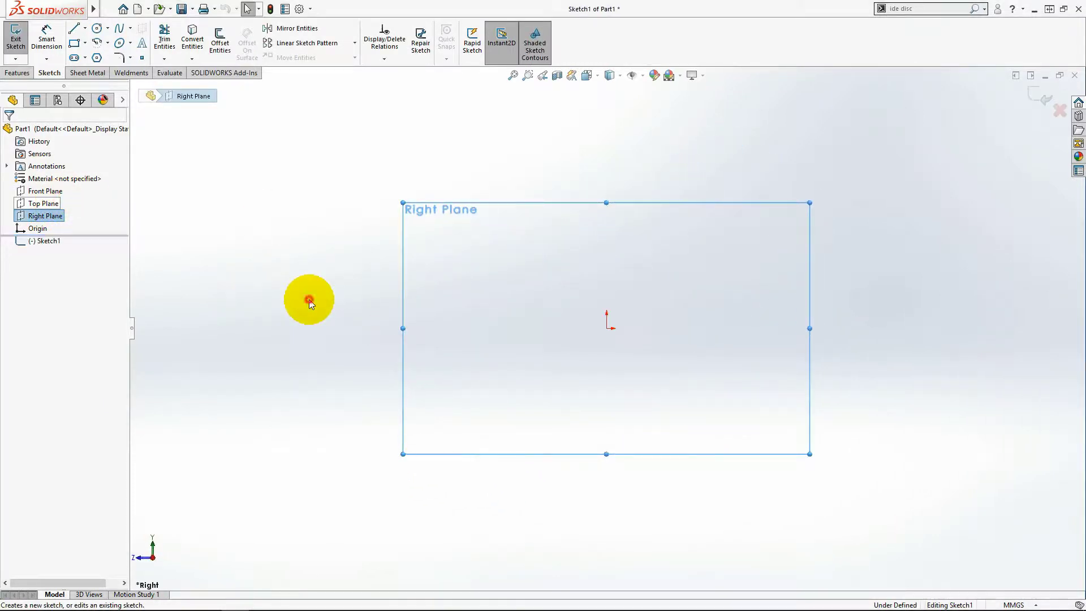
- Draw four concentric circles at the origin with a Ø60 centre hole, then select the middle two
{"action": "left_click", "coordinate": [97, 28]}
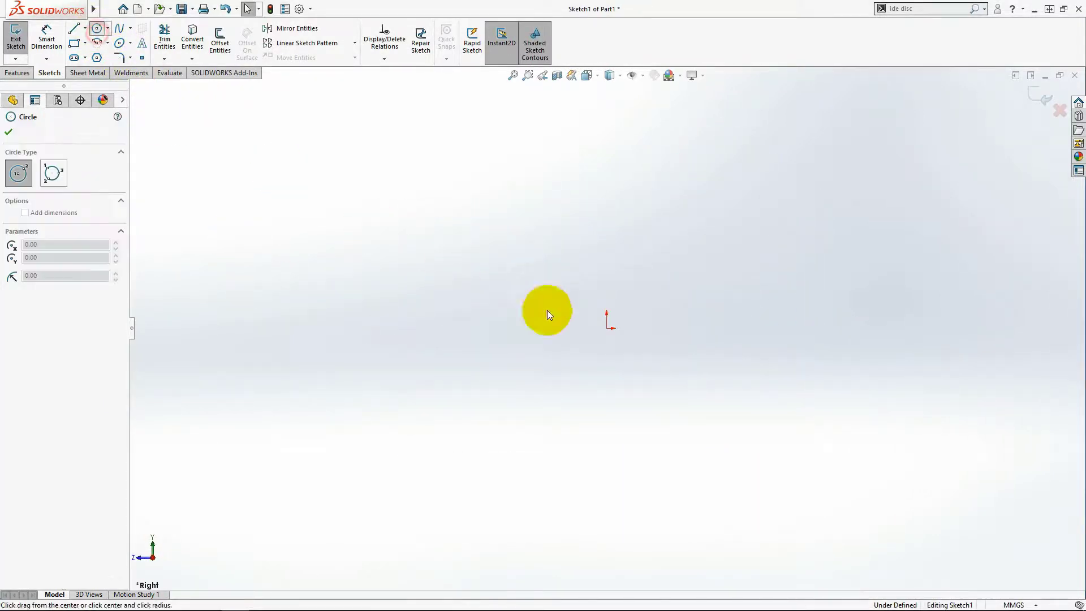
{"action": "left_click", "coordinate": [606, 328]}
{"action": "type", "text": "60"}
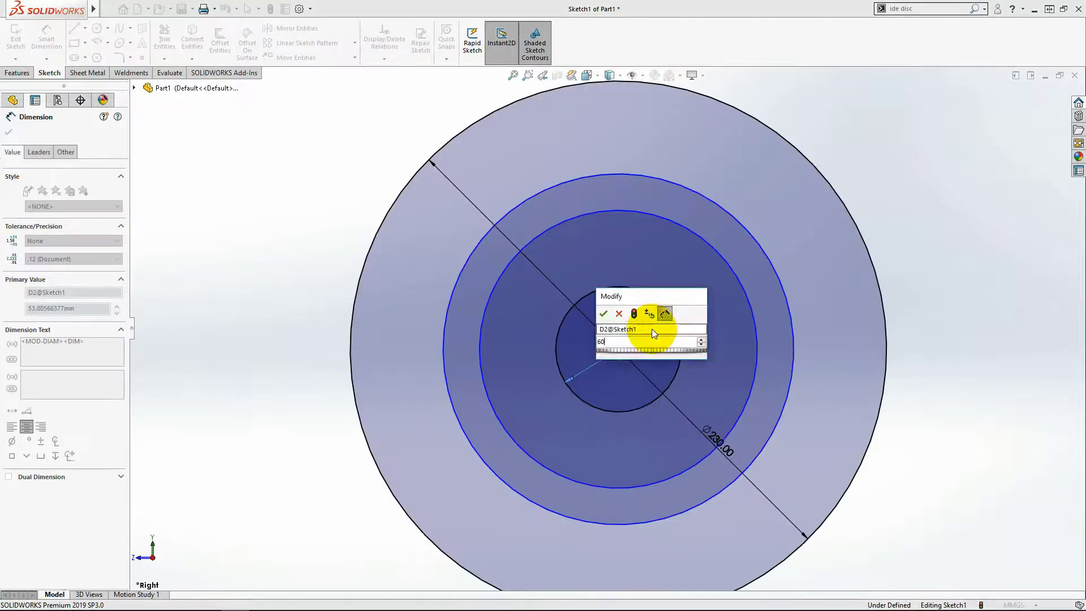
{"action": "key", "text": "Return"}
{"action": "key", "text": "Escape"}
{"action": "left_click", "coordinate": [528, 62]}
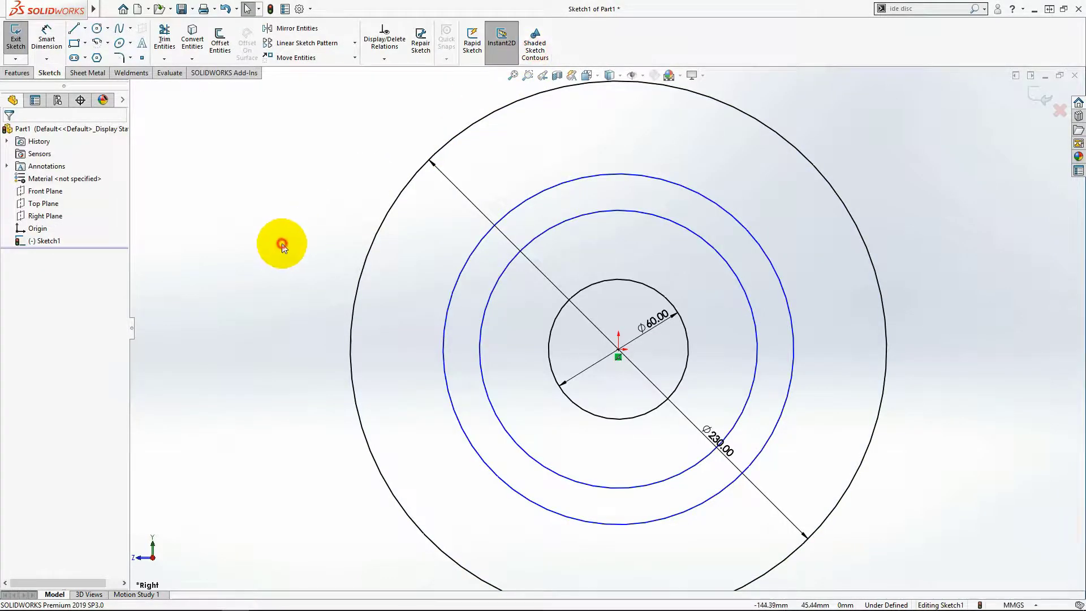
{"action": "scroll", "coordinate": [616, 274], "scroll_direction": "down", "scroll_amount": 2}
{"action": "left_click_drag", "start_coordinate": [614, 249], "coordinate": [550, 154]}
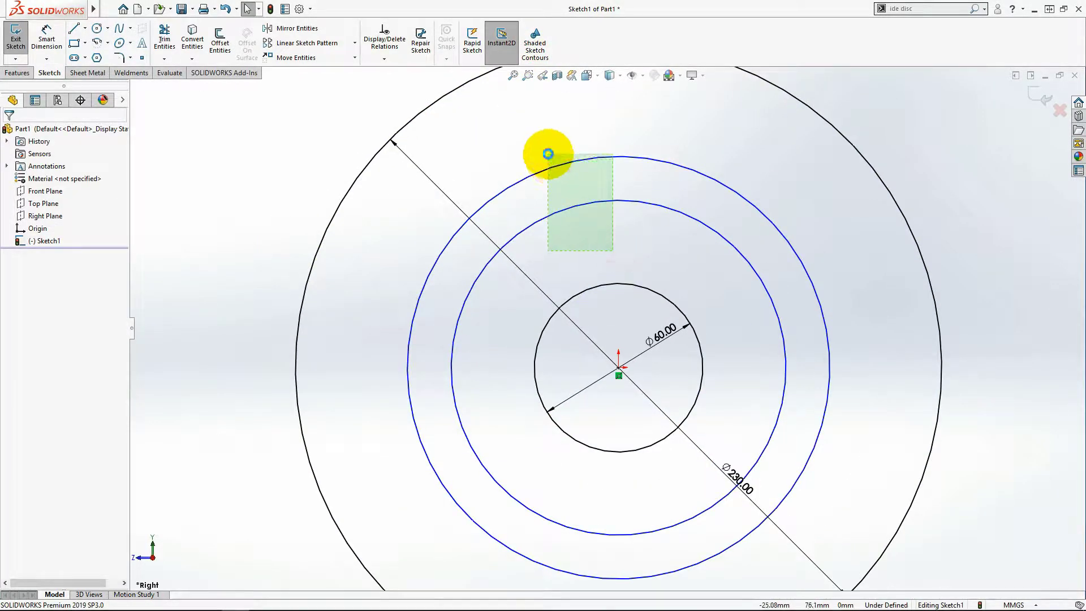
- Make the middle circles construction geometry and dimension the inner one Ø154.60
{"action": "left_click", "coordinate": [25, 415]}
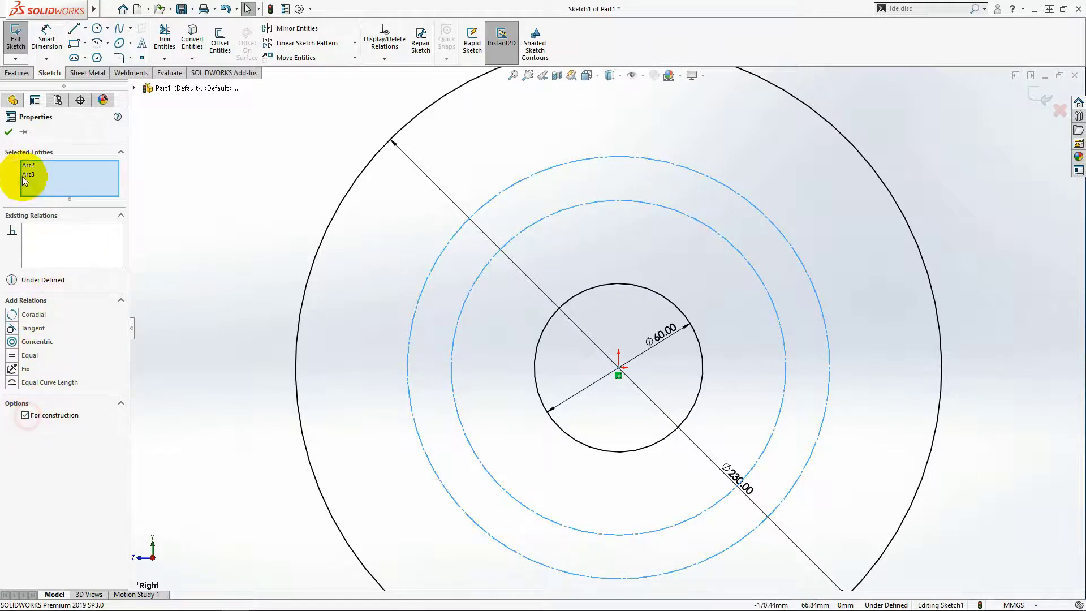
{"action": "left_click", "coordinate": [8, 132]}
{"action": "left_click", "coordinate": [46, 37]}
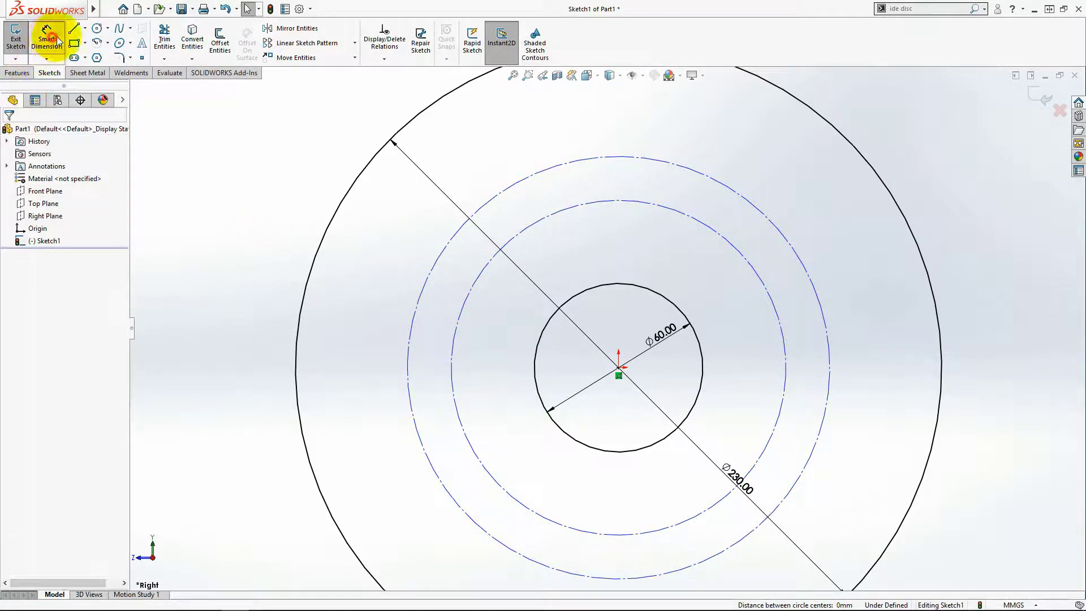
{"action": "left_click", "coordinate": [683, 217]}
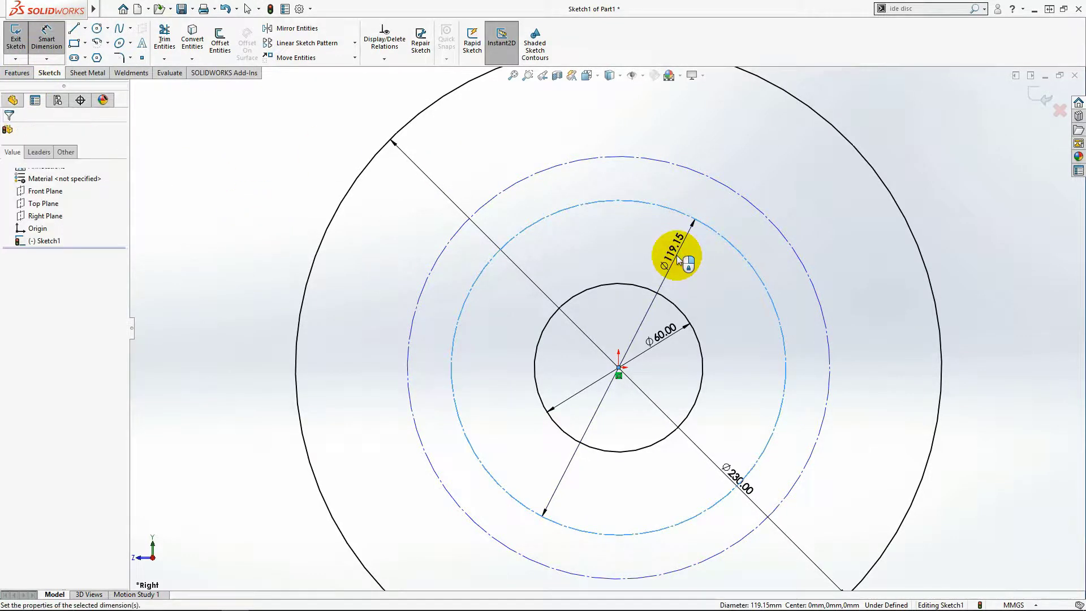
{"action": "left_click", "coordinate": [679, 258]}
{"action": "type", "text": "154"}
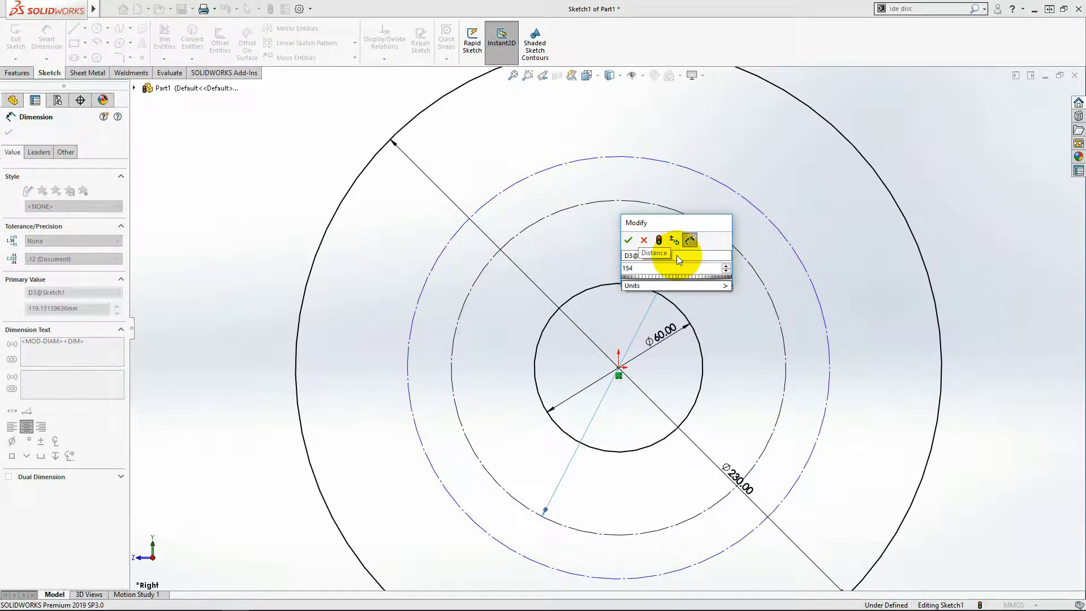
{"action": "type", "text": ".6"}
{"action": "key", "text": "Return"}
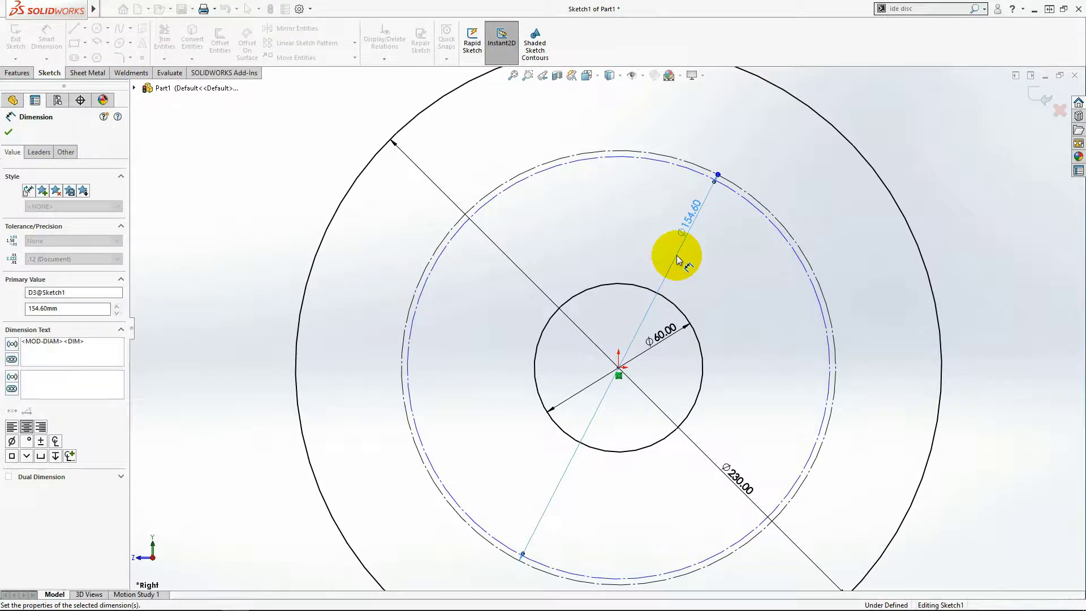
- Dimension the outer construction circle Ø165.20, fully defining the sketch
{"action": "left_click", "coordinate": [756, 207]}
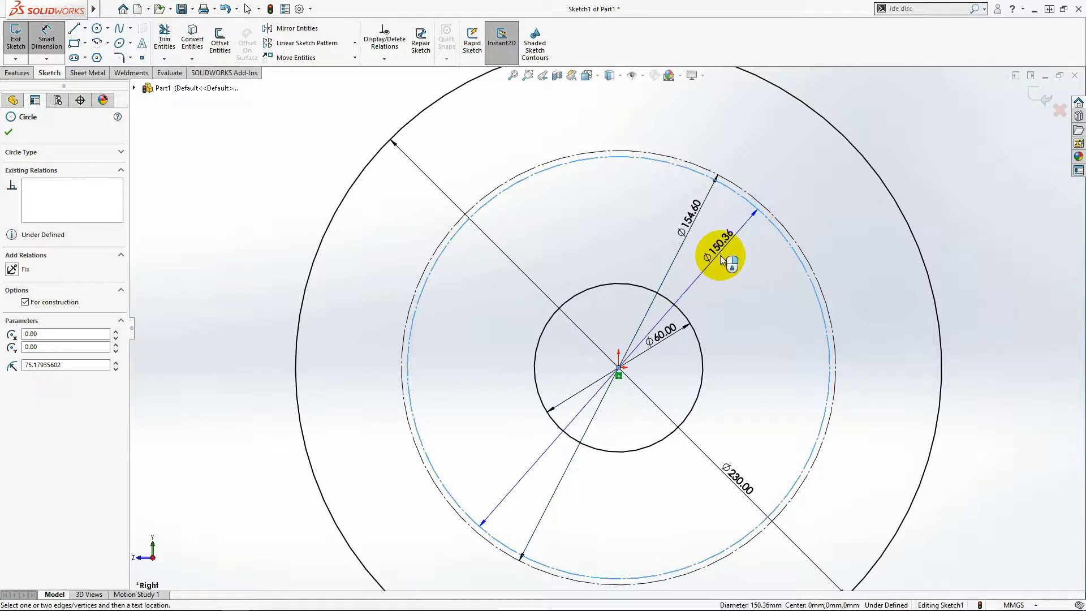
{"action": "left_click", "coordinate": [728, 297]}
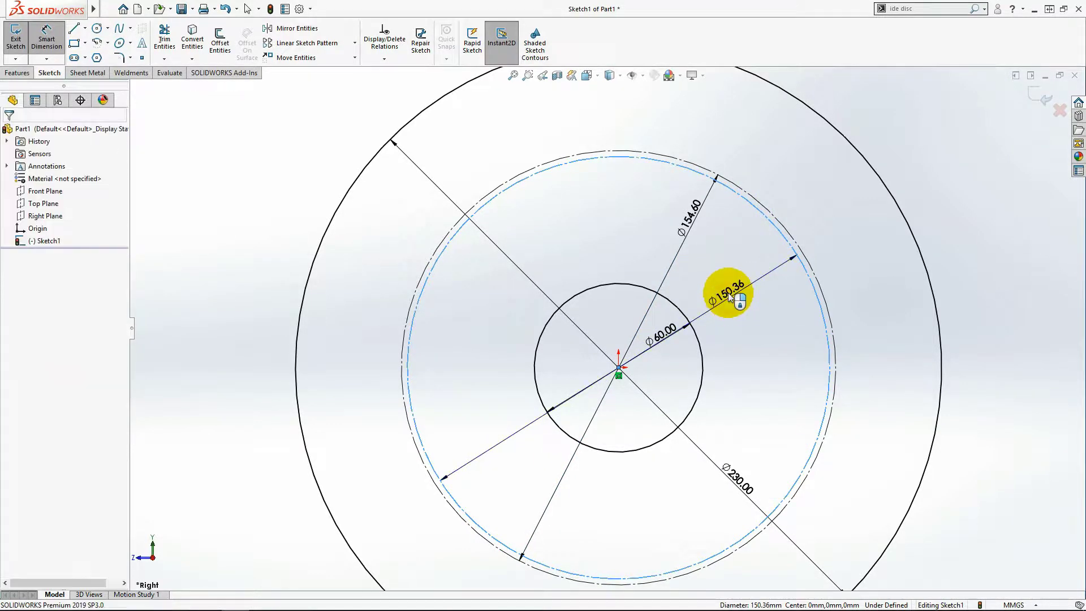
{"action": "type", "text": "16"}
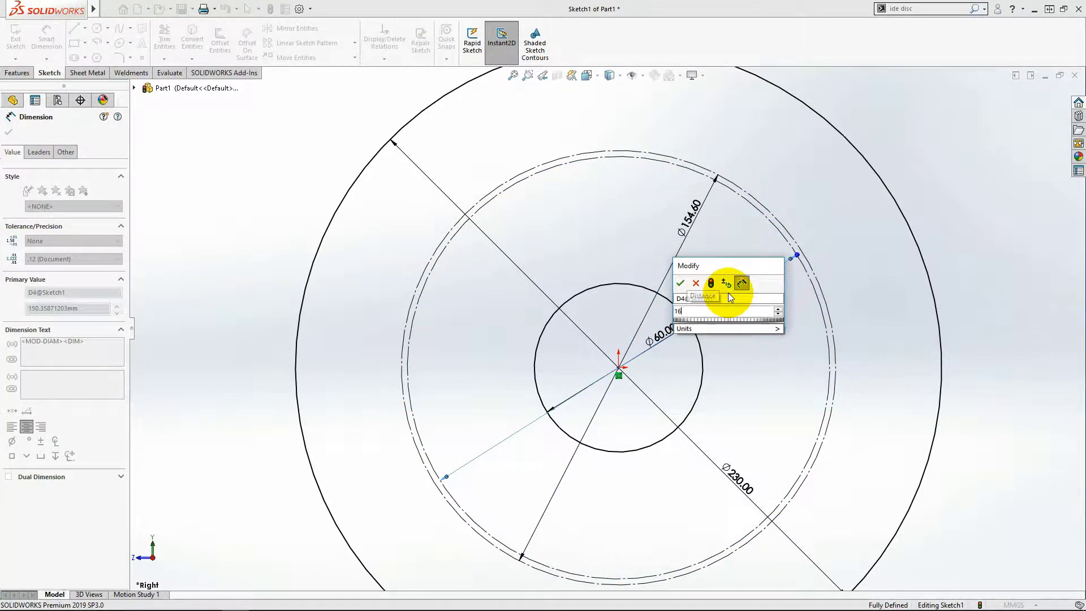
{"action": "type", "text": "5.20"}
{"action": "key", "text": "Return"}
{"action": "scroll", "coordinate": [627, 243], "scroll_direction": "down", "scroll_amount": 1}
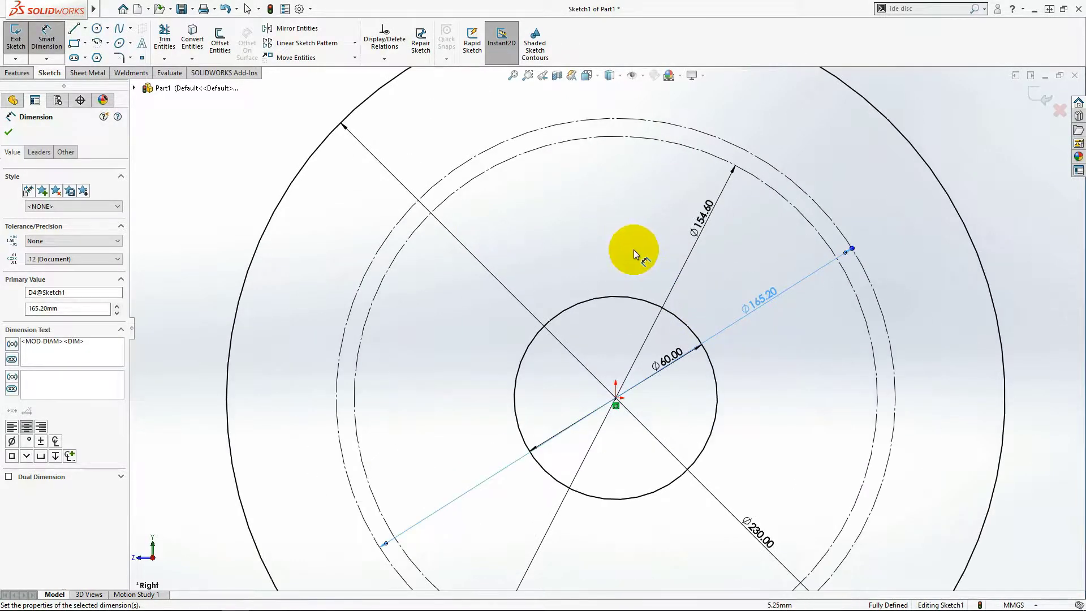
{"action": "scroll", "coordinate": [634, 250], "scroll_direction": "up", "scroll_amount": 3}
{"action": "scroll", "coordinate": [630, 226], "scroll_direction": "down", "scroll_amount": 1}
{"action": "scroll", "coordinate": [633, 246], "scroll_direction": "up", "scroll_amount": 1}
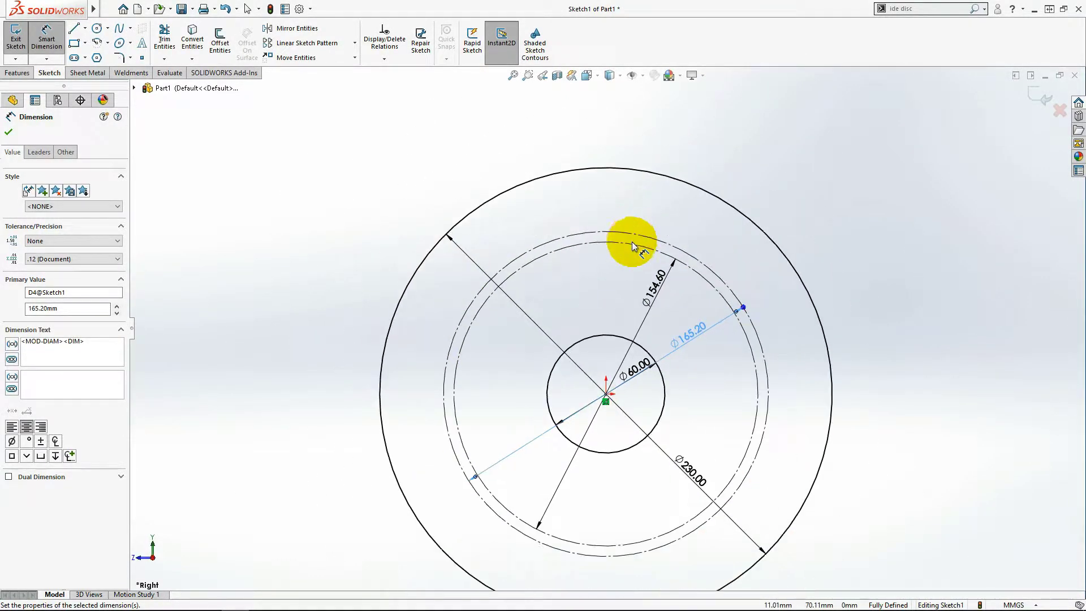
{"action": "scroll", "coordinate": [632, 237], "scroll_direction": "down", "scroll_amount": 1}
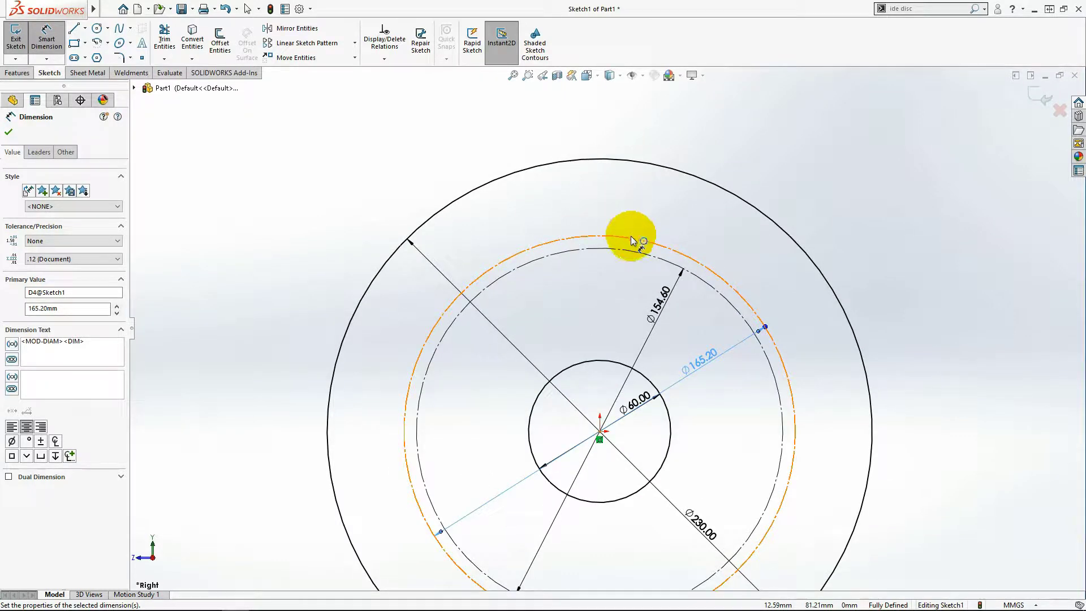
{"action": "scroll", "coordinate": [631, 236], "scroll_direction": "up", "scroll_amount": 2}
{"action": "scroll", "coordinate": [605, 327], "scroll_direction": "up", "scroll_amount": 1}
{"action": "scroll", "coordinate": [636, 444], "scroll_direction": "down", "scroll_amount": 2}
{"action": "scroll", "coordinate": [560, 220], "scroll_direction": "down", "scroll_amount": 1}
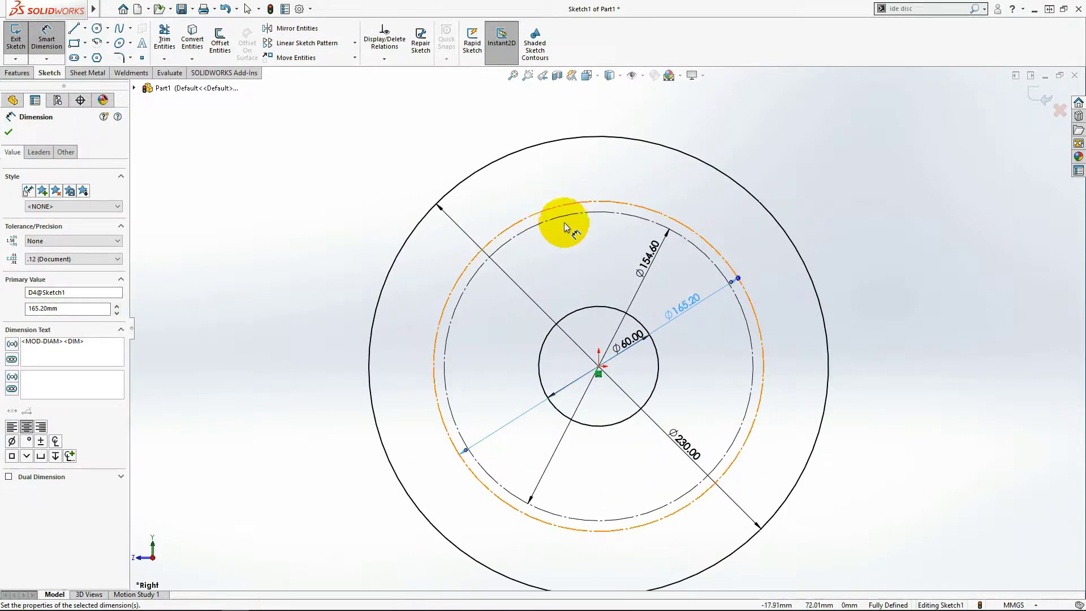
{"action": "key", "text": "Escape"}
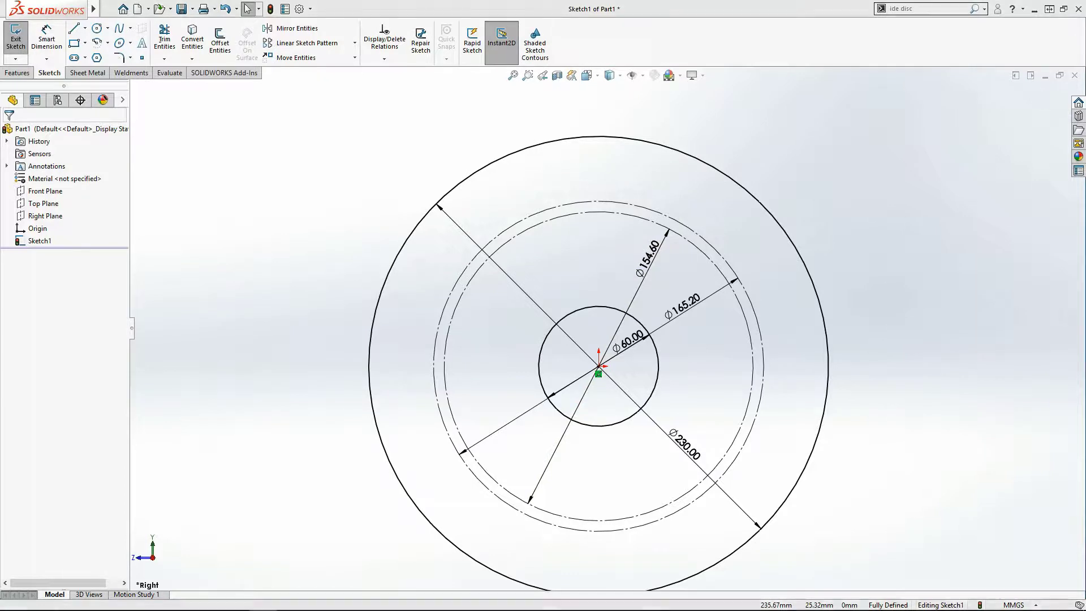
- Draw two circles near the top rim and merge their centre points
{"action": "scroll", "coordinate": [650, 243], "scroll_direction": "up", "scroll_amount": 2}
{"action": "scroll", "coordinate": [666, 281], "scroll_direction": "down", "scroll_amount": 1}
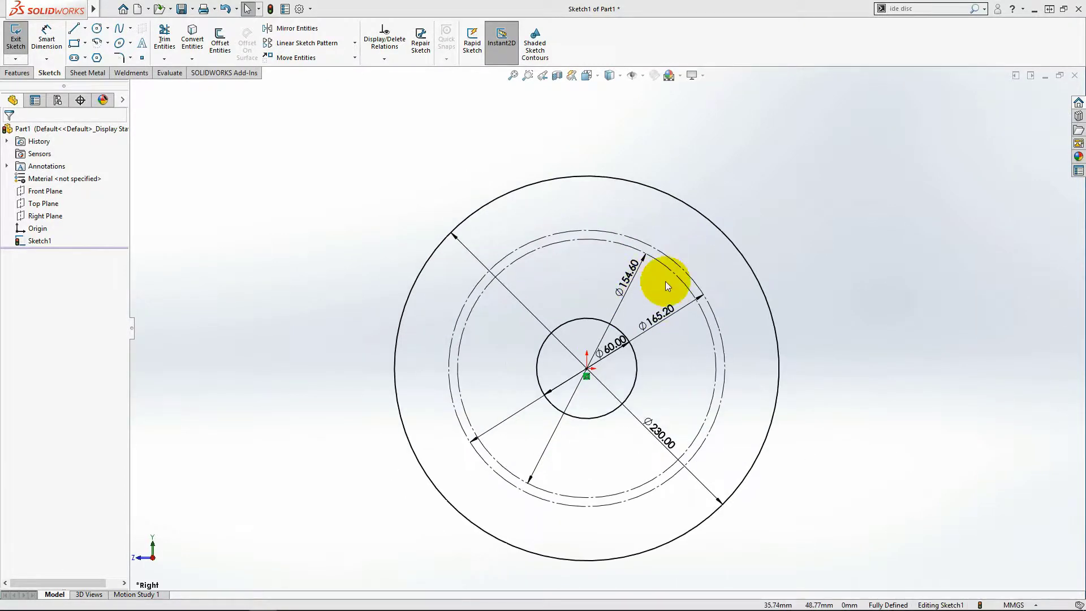
{"action": "left_click", "coordinate": [97, 28]}
{"action": "left_click", "coordinate": [557, 233]}
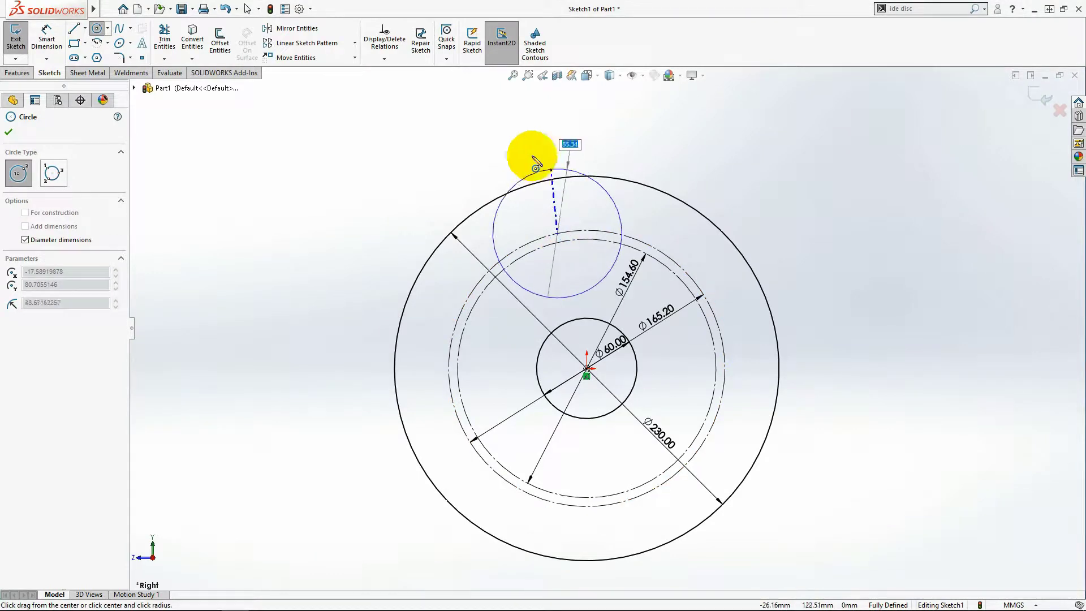
{"action": "left_click", "coordinate": [535, 165]}
{"action": "left_click", "coordinate": [544, 237]}
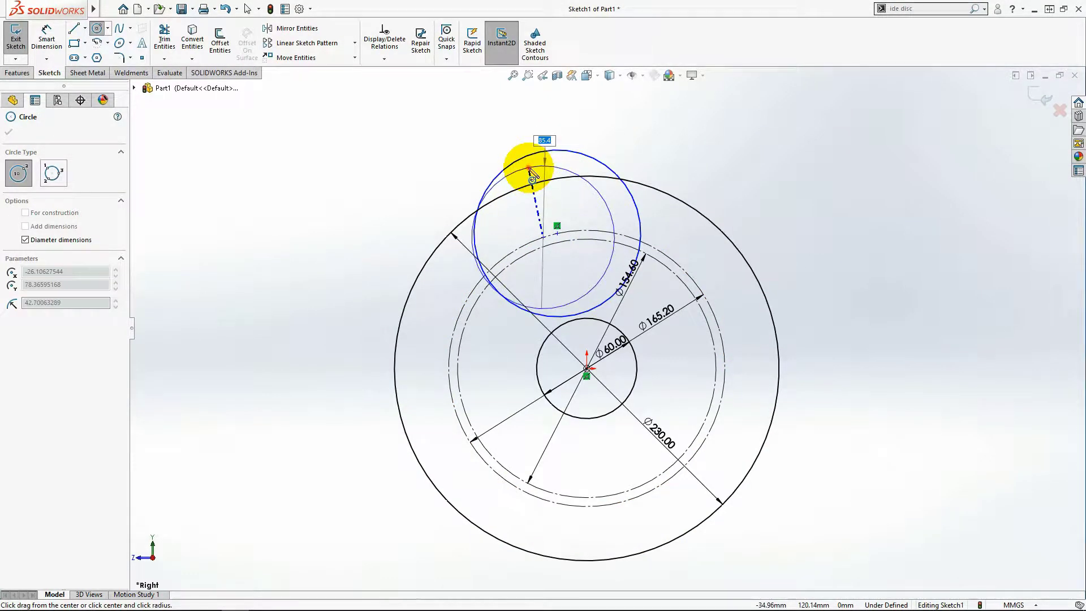
{"action": "left_click", "coordinate": [532, 170]}
{"action": "key", "text": "Escape"}
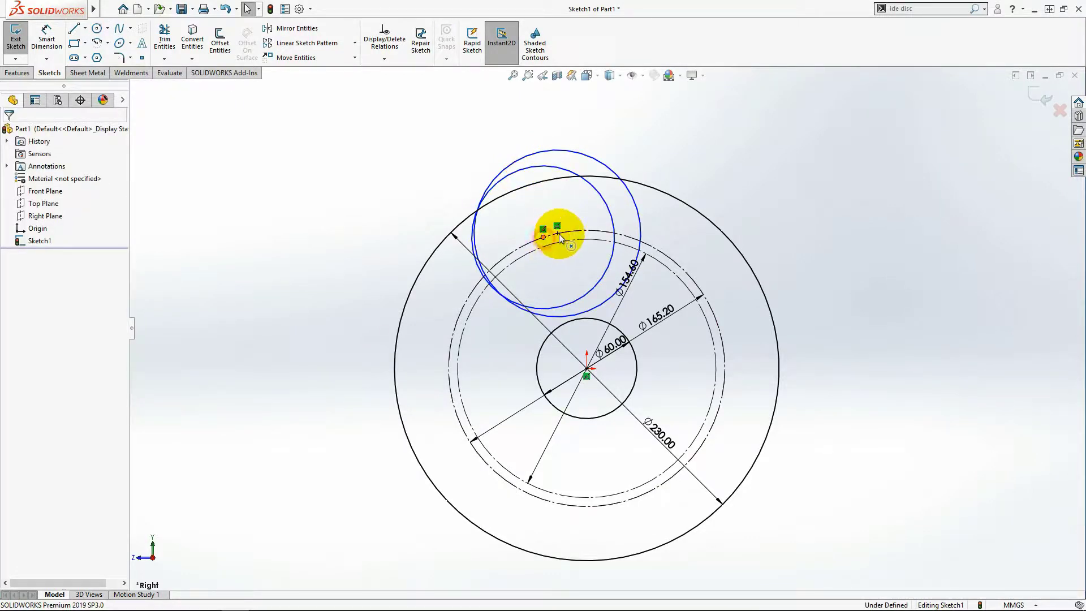
{"action": "left_click", "coordinate": [558, 233]}
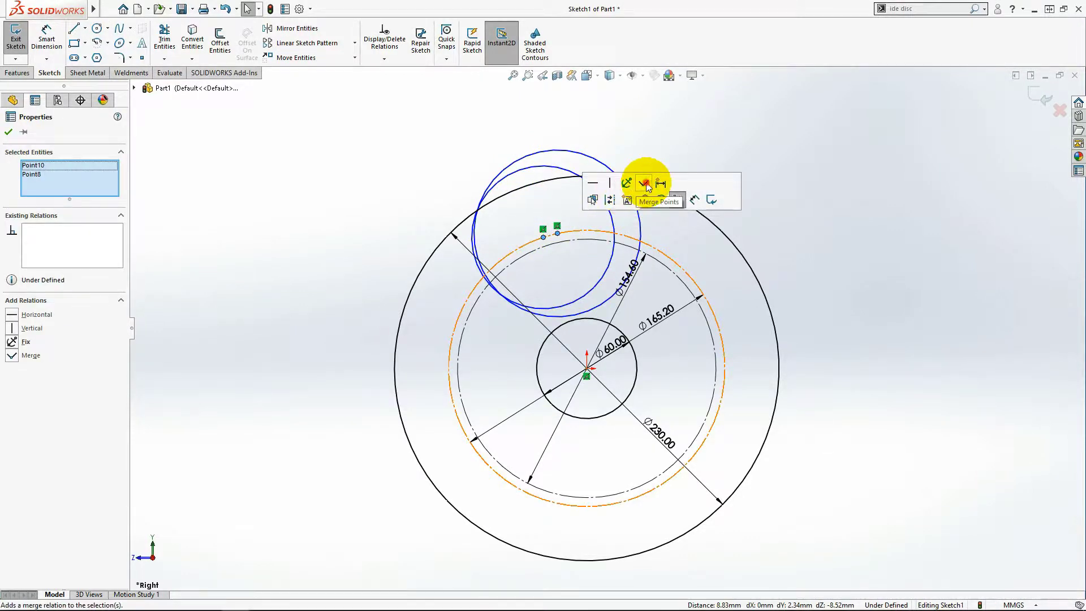
{"action": "left_click", "coordinate": [648, 187]}
- Dimension the inner upper circle to Ø74
{"action": "left_click", "coordinate": [376, 147]}
{"action": "left_click", "coordinate": [46, 40]}
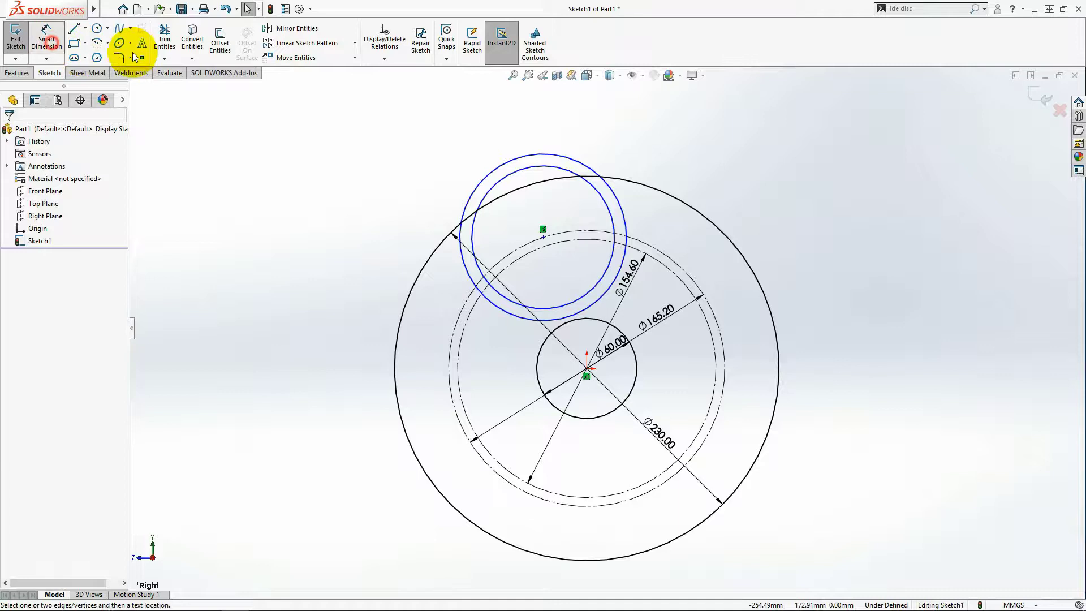
{"action": "left_click", "coordinate": [562, 171]}
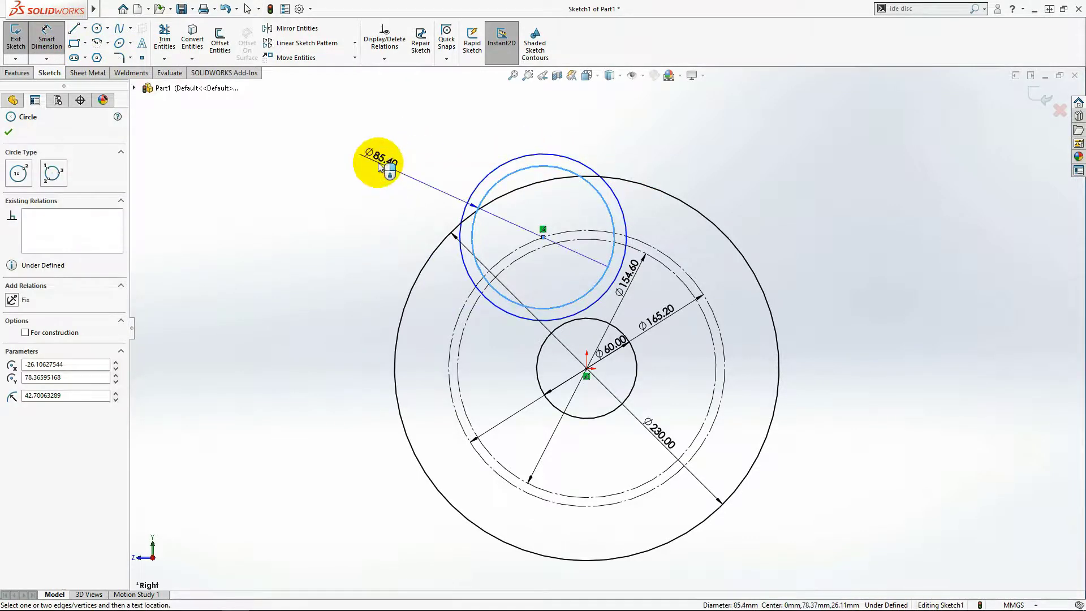
{"action": "left_click", "coordinate": [378, 162]}
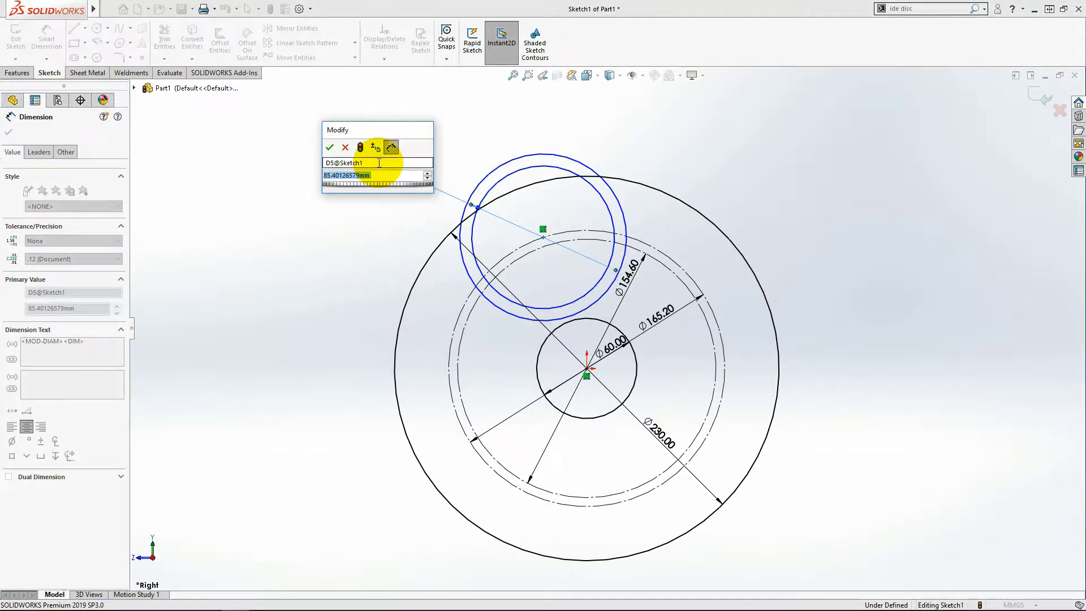
{"action": "type", "text": "74"}
{"action": "key", "text": "Return"}
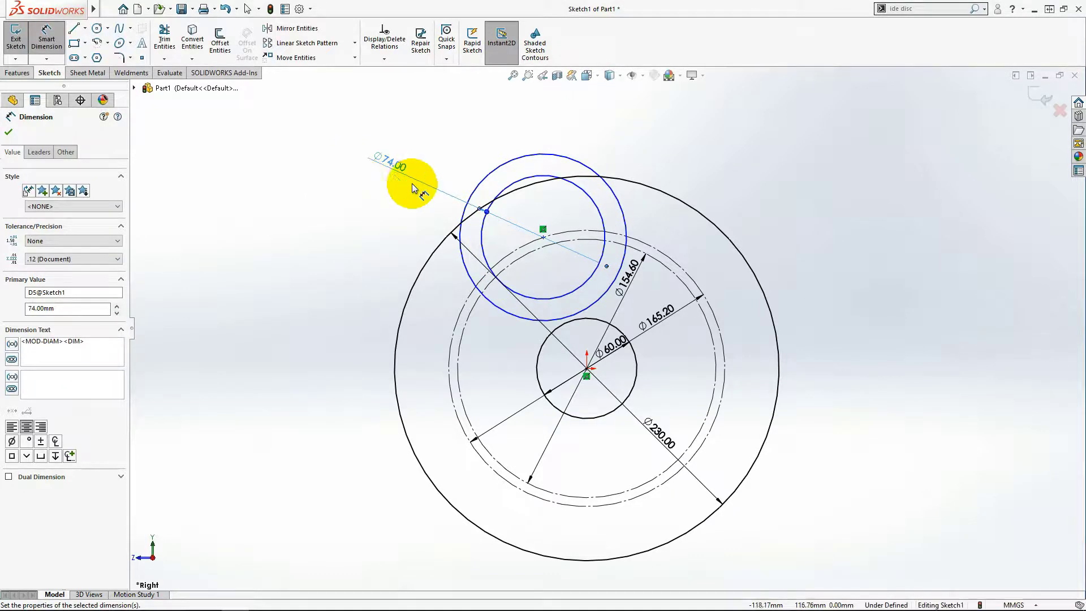
- Dimension the outer upper circle to Ø82
{"action": "left_click", "coordinate": [524, 154]}
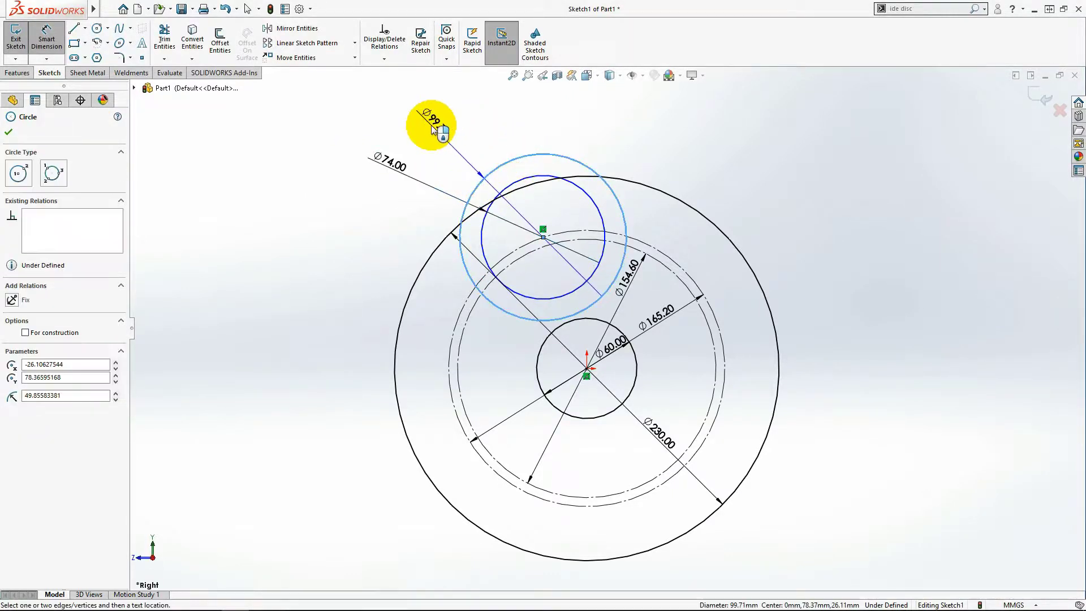
{"action": "left_click", "coordinate": [432, 124]}
{"action": "type", "text": "82"}
{"action": "key", "text": "Return"}
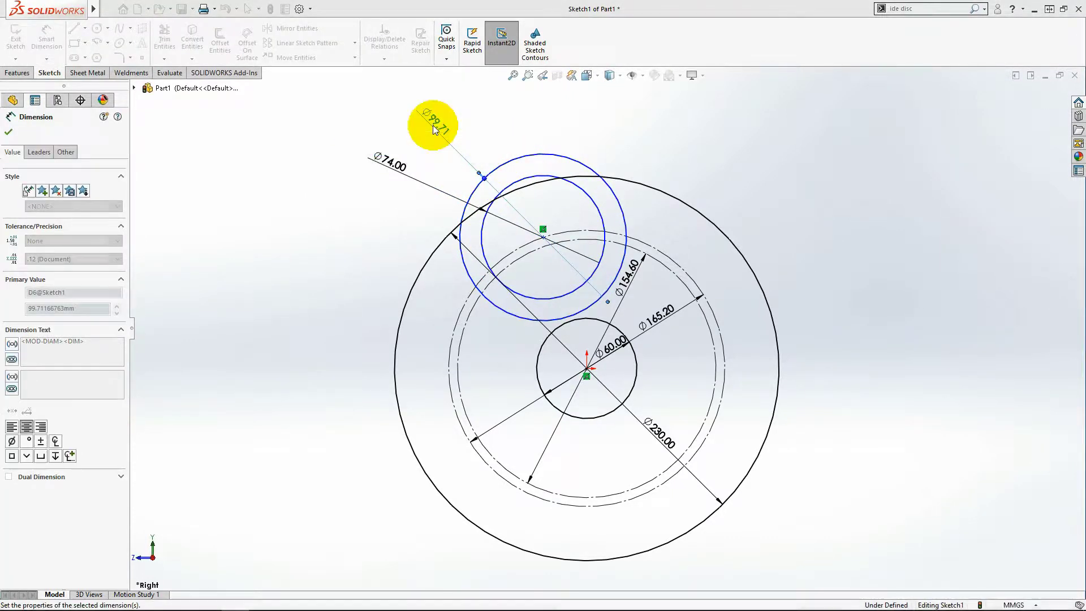
{"action": "scroll", "coordinate": [568, 266], "scroll_direction": "down", "scroll_amount": 2}
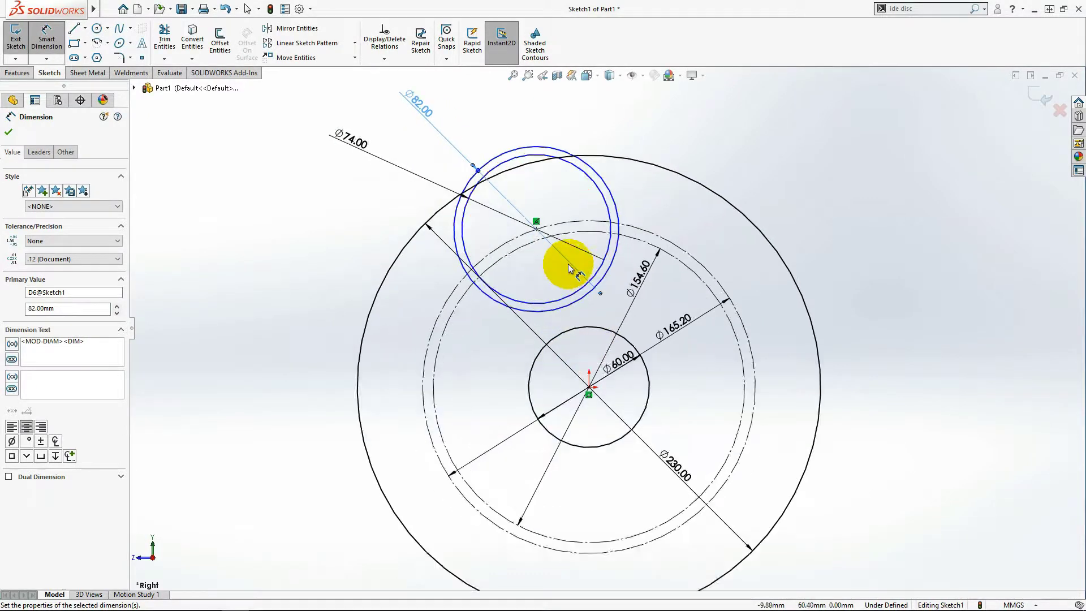
{"action": "scroll", "coordinate": [569, 266], "scroll_direction": "down", "scroll_amount": 2}
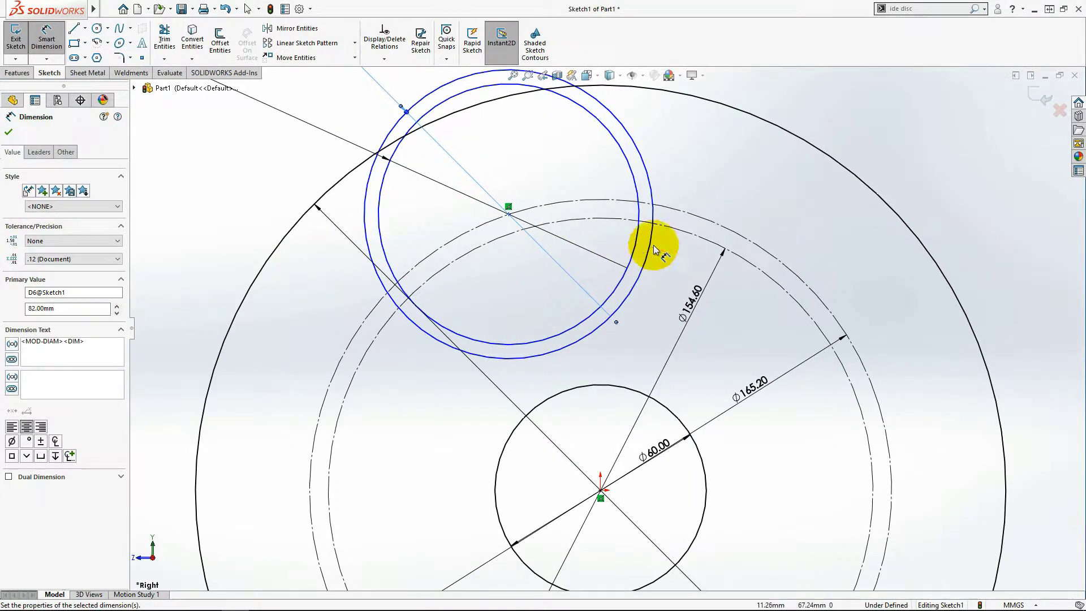
{"action": "scroll", "coordinate": [654, 246], "scroll_direction": "down", "scroll_amount": 1}
{"action": "scroll", "coordinate": [659, 255], "scroll_direction": "down", "scroll_amount": 1}
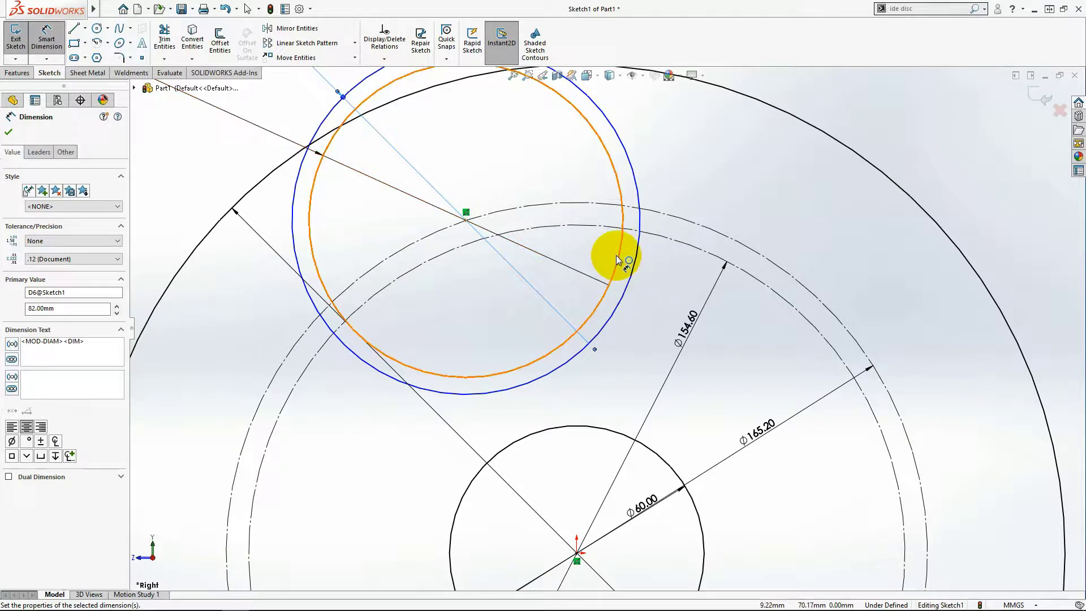
{"action": "scroll", "coordinate": [617, 256], "scroll_direction": "down", "scroll_amount": 1}
{"action": "key", "text": "Escape"}
{"action": "scroll", "coordinate": [599, 261], "scroll_direction": "up", "scroll_amount": 2}
{"action": "scroll", "coordinate": [563, 338], "scroll_direction": "up", "scroll_amount": 1}
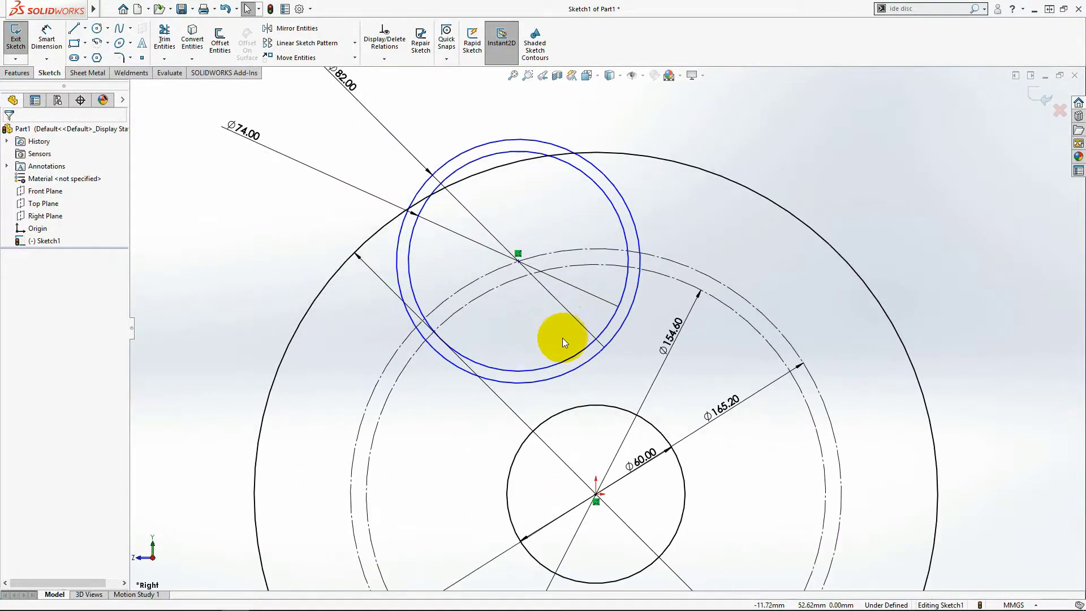
{"action": "scroll", "coordinate": [565, 335], "scroll_direction": "up", "scroll_amount": 1}
{"action": "scroll", "coordinate": [610, 331], "scroll_direction": "down", "scroll_amount": 1}
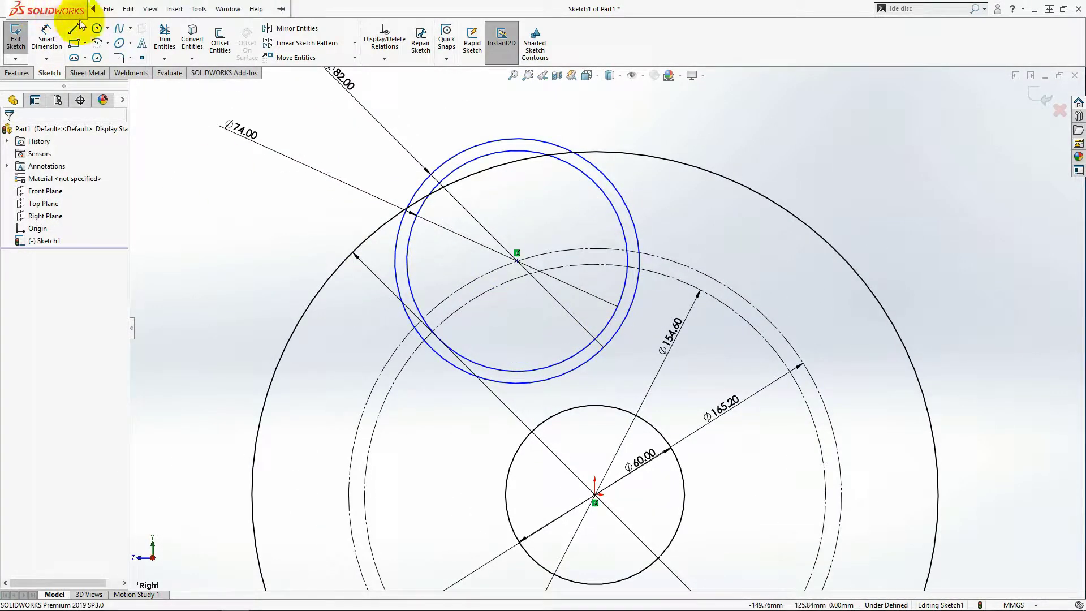
- Draw a small circle and make it tangent to the dash-dot construction circle
{"action": "left_click", "coordinate": [97, 28]}
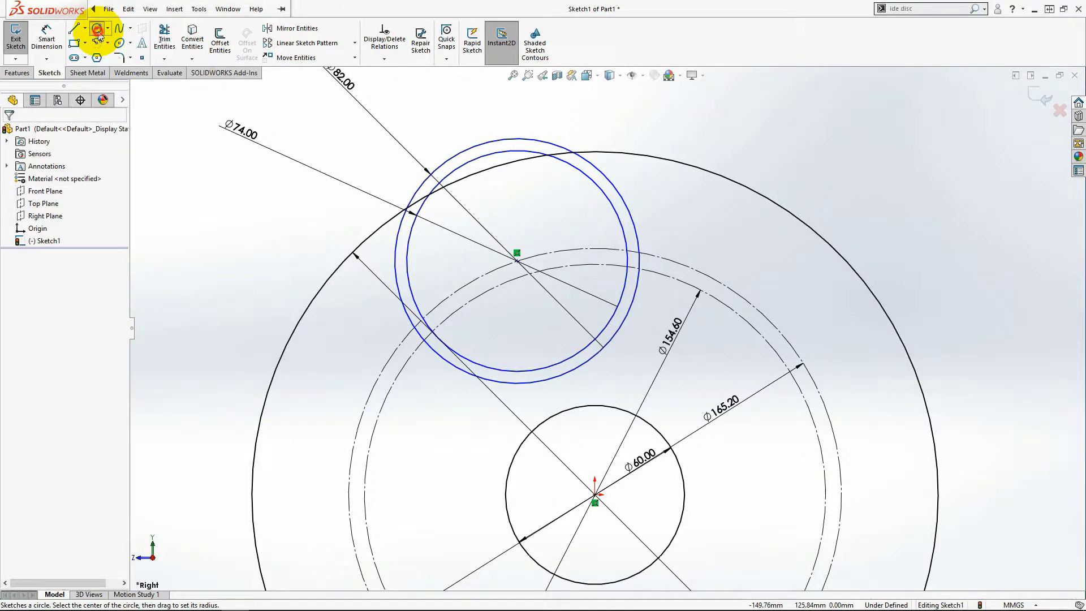
{"action": "scroll", "coordinate": [674, 263], "scroll_direction": "down", "scroll_amount": 2}
{"action": "scroll", "coordinate": [621, 267], "scroll_direction": "down", "scroll_amount": 3}
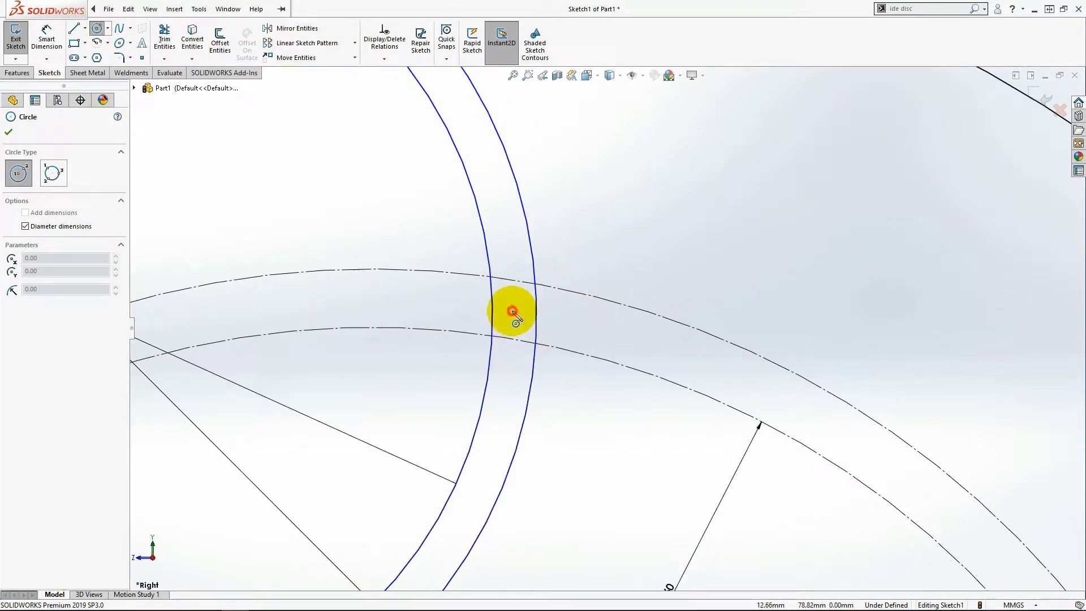
{"action": "left_click", "coordinate": [512, 311]}
{"action": "key", "text": "Escape"}
{"action": "scroll", "coordinate": [520, 340], "scroll_direction": "down", "scroll_amount": 2}
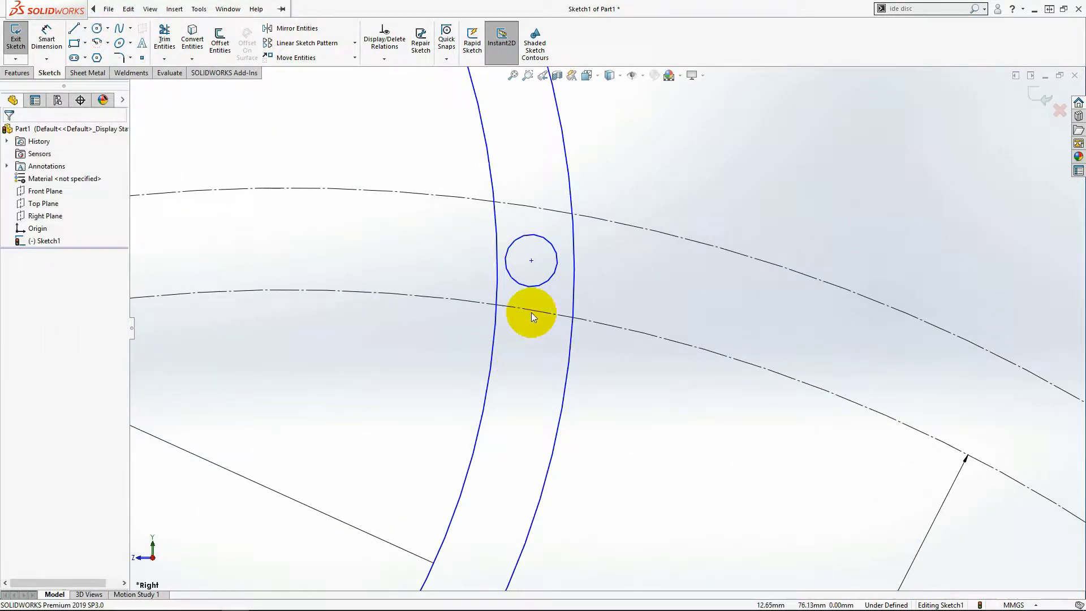
{"action": "scroll", "coordinate": [532, 313], "scroll_direction": "down", "scroll_amount": 1}
{"action": "left_click", "coordinate": [531, 313]}
{"action": "left_click", "coordinate": [532, 285], "text": "ctrl"}
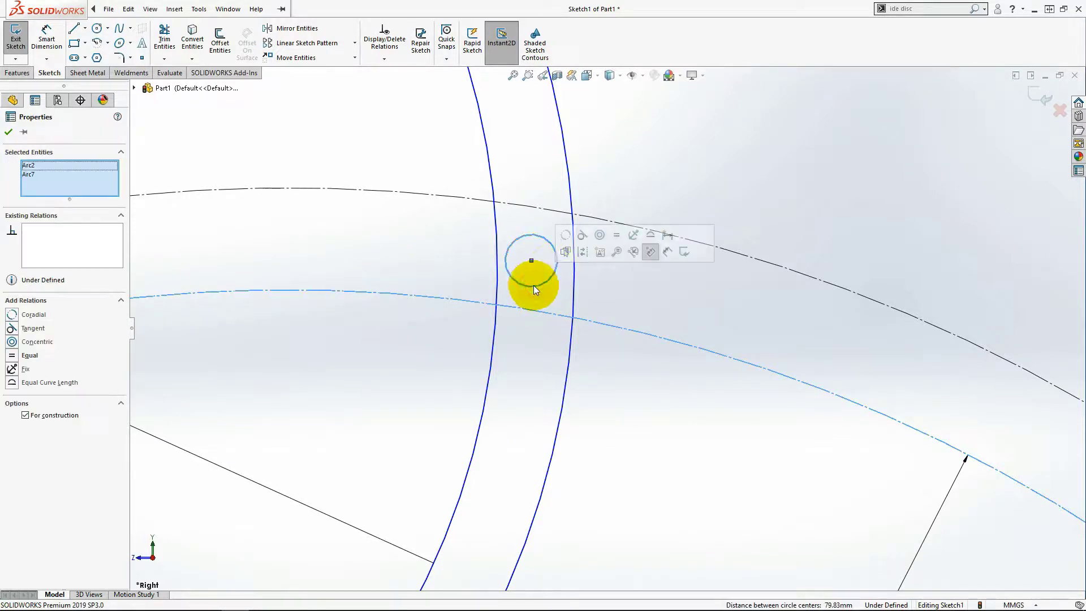
{"action": "left_click", "coordinate": [585, 238]}
{"action": "left_click", "coordinate": [587, 297]}
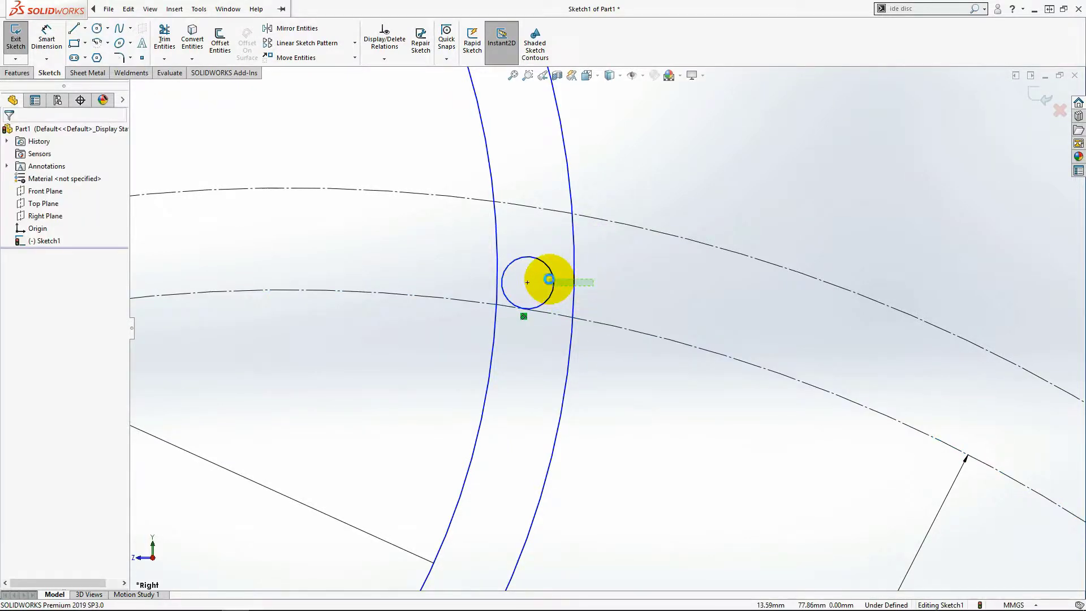
- Make the small circle tangent to both the Ø74 and Ø82 circles
{"action": "left_click", "coordinate": [574, 279]}
{"action": "left_click", "coordinate": [553, 281], "text": "ctrl"}
{"action": "left_click", "coordinate": [599, 229]}
{"action": "left_click", "coordinate": [522, 275]}
{"action": "left_click", "coordinate": [503, 272]}
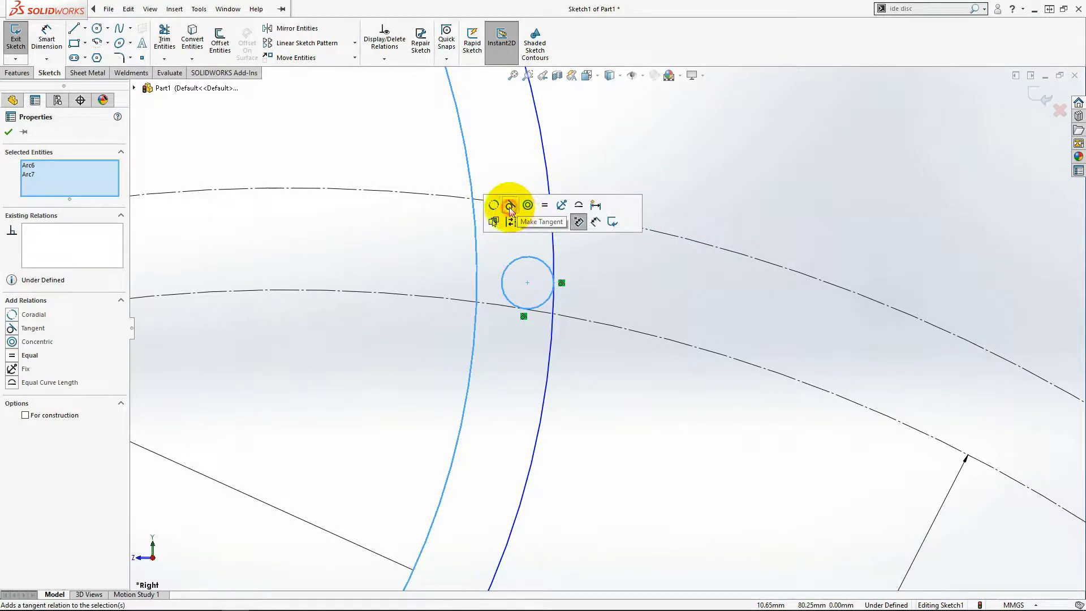
{"action": "left_click", "coordinate": [511, 217]}
{"action": "left_click", "coordinate": [661, 301]}
{"action": "scroll", "coordinate": [657, 293], "scroll_direction": "up", "scroll_amount": 5}
{"action": "scroll", "coordinate": [376, 312], "scroll_direction": "down", "scroll_amount": 2}
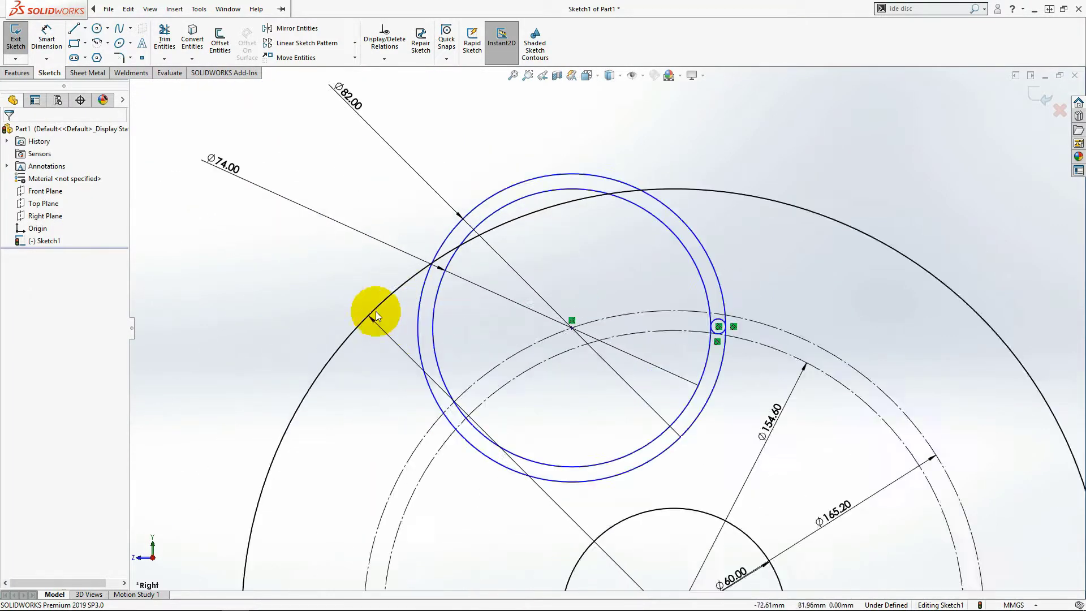
{"action": "scroll", "coordinate": [339, 288], "scroll_direction": "down", "scroll_amount": 1}
- Power-trim the Ø74 and Ø82 circles beyond the rim, on the left, and below
{"action": "left_click", "coordinate": [165, 37]}
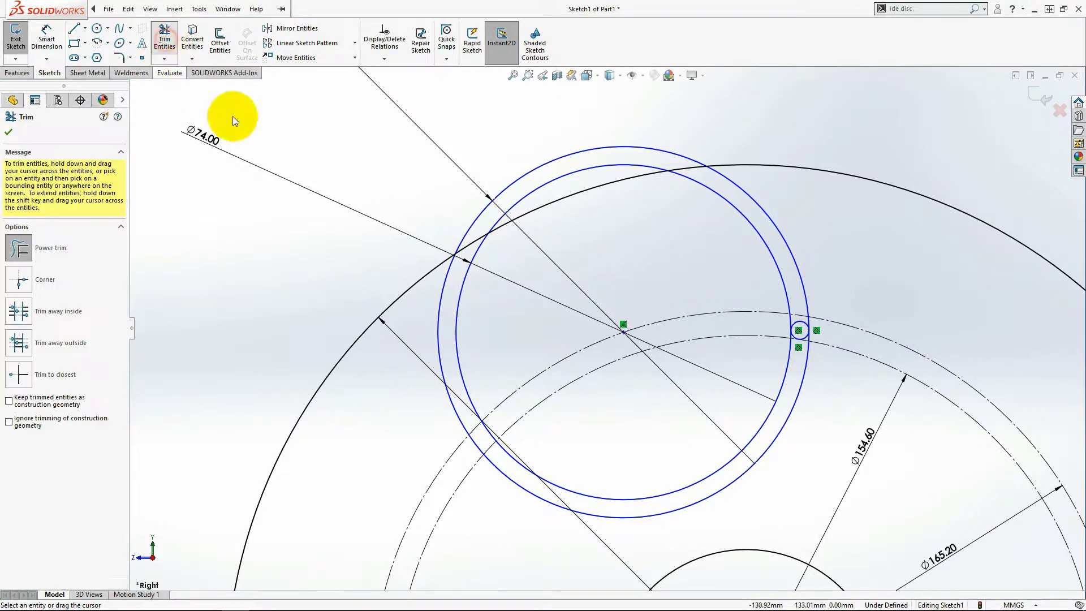
{"action": "mouse_move", "coordinate": [606, 153]}
{"action": "left_mouse_down"}
{"action": "mouse_move", "coordinate": [599, 174]}
{"action": "mouse_move", "coordinate": [406, 320]}
{"action": "mouse_move", "coordinate": [473, 400]}
{"action": "mouse_move", "coordinate": [504, 466]}
{"action": "left_mouse_up"}
{"action": "scroll", "coordinate": [505, 466], "scroll_direction": "down", "scroll_amount": 2}
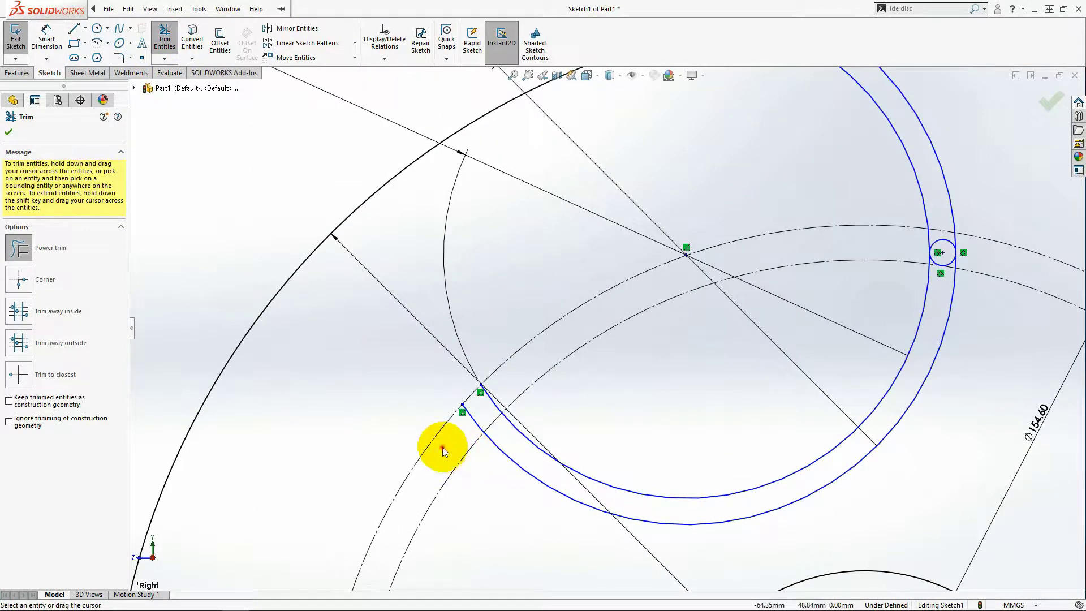
{"action": "mouse_move", "coordinate": [436, 449]}
{"action": "left_mouse_down"}
{"action": "mouse_move", "coordinate": [494, 399]}
{"action": "mouse_move", "coordinate": [515, 521]}
{"action": "left_mouse_up"}
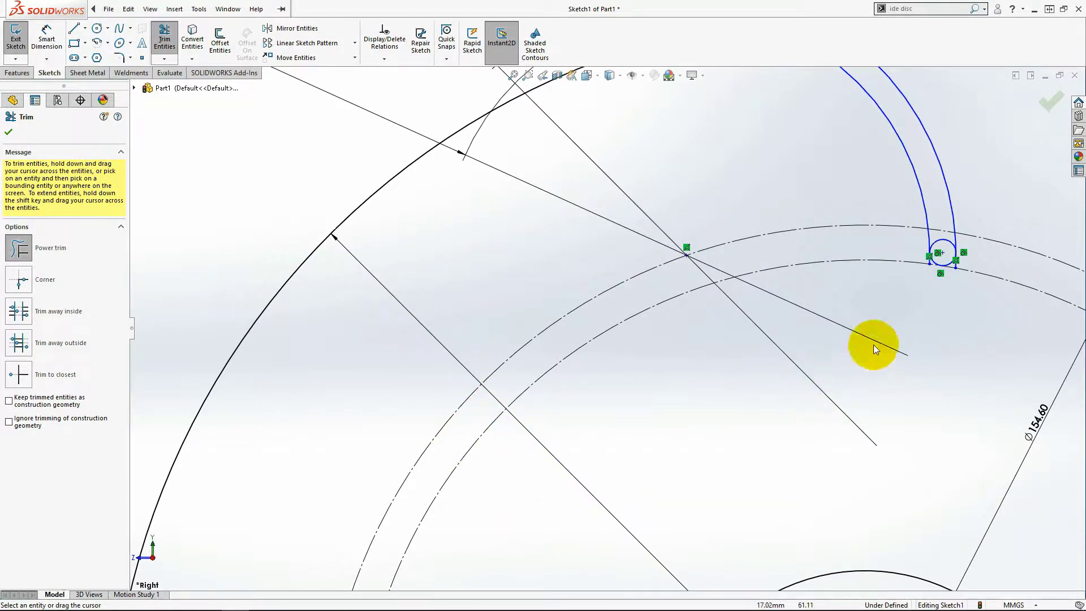
{"action": "middle_click_drag", "start_coordinate": [1058, 264], "coordinate": [890, 296], "text": "ctrl"}
- Trim the small circle into the slot's rounded inner end
{"action": "scroll", "coordinate": [731, 328], "scroll_direction": "down", "scroll_amount": 3}
{"action": "scroll", "coordinate": [562, 289], "scroll_direction": "down", "scroll_amount": 2}
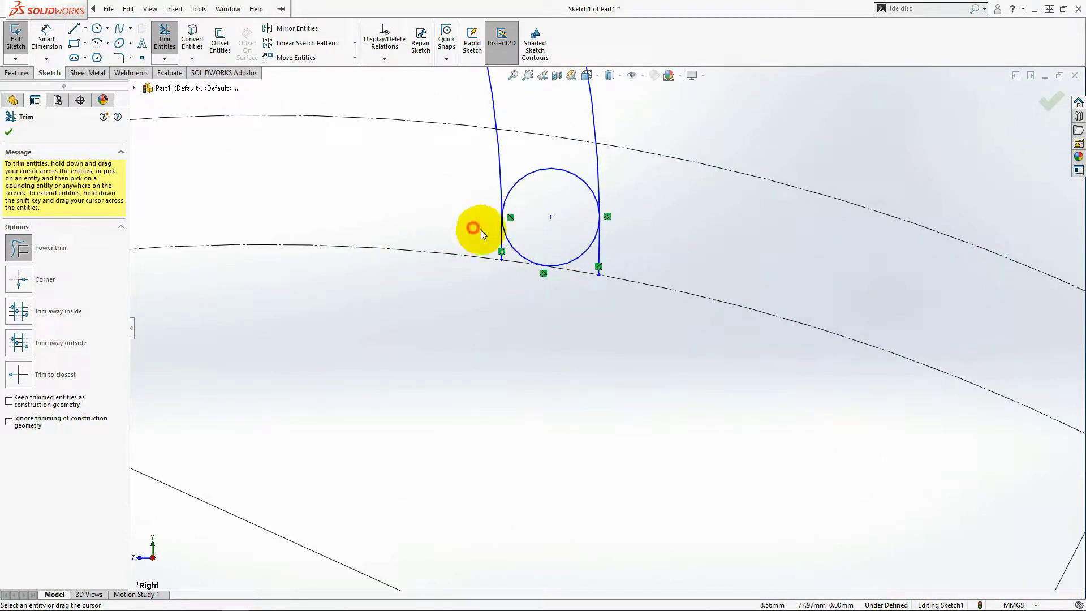
{"action": "mouse_move", "coordinate": [481, 232]}
{"action": "left_mouse_down"}
{"action": "mouse_move", "coordinate": [503, 253]}
{"action": "mouse_move", "coordinate": [551, 176]}
{"action": "left_mouse_up"}
{"action": "scroll", "coordinate": [561, 263], "scroll_direction": "up", "scroll_amount": 2}
{"action": "scroll", "coordinate": [563, 266], "scroll_direction": "up", "scroll_amount": 3}
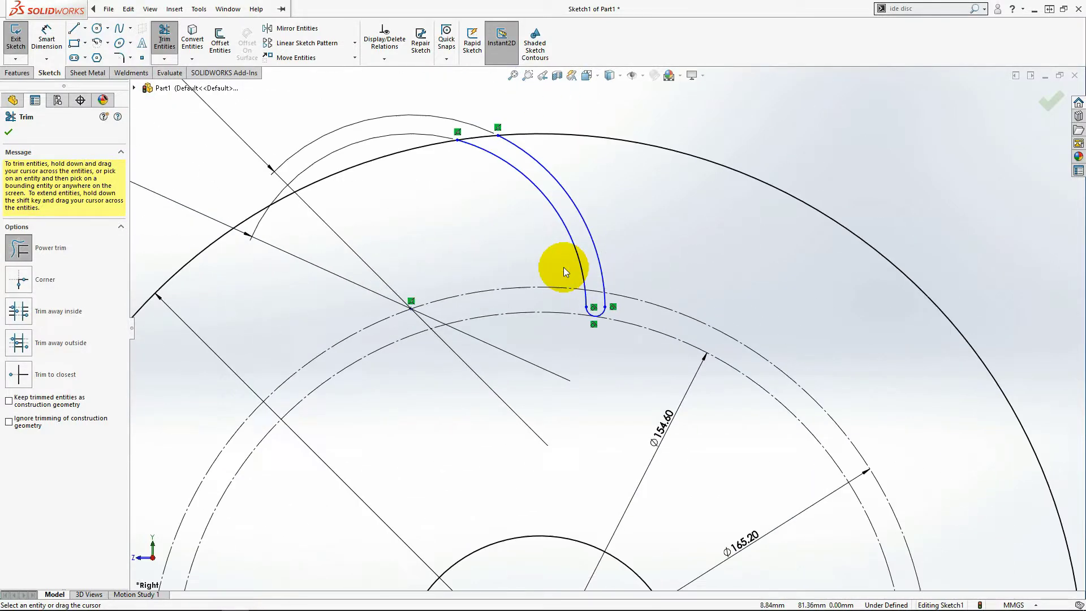
{"action": "scroll", "coordinate": [554, 345], "scroll_direction": "up", "scroll_amount": 3}
{"action": "scroll", "coordinate": [570, 441], "scroll_direction": "up", "scroll_amount": 2}
{"action": "scroll", "coordinate": [583, 475], "scroll_direction": "down", "scroll_amount": 1}
{"action": "scroll", "coordinate": [590, 453], "scroll_direction": "down", "scroll_amount": 1}
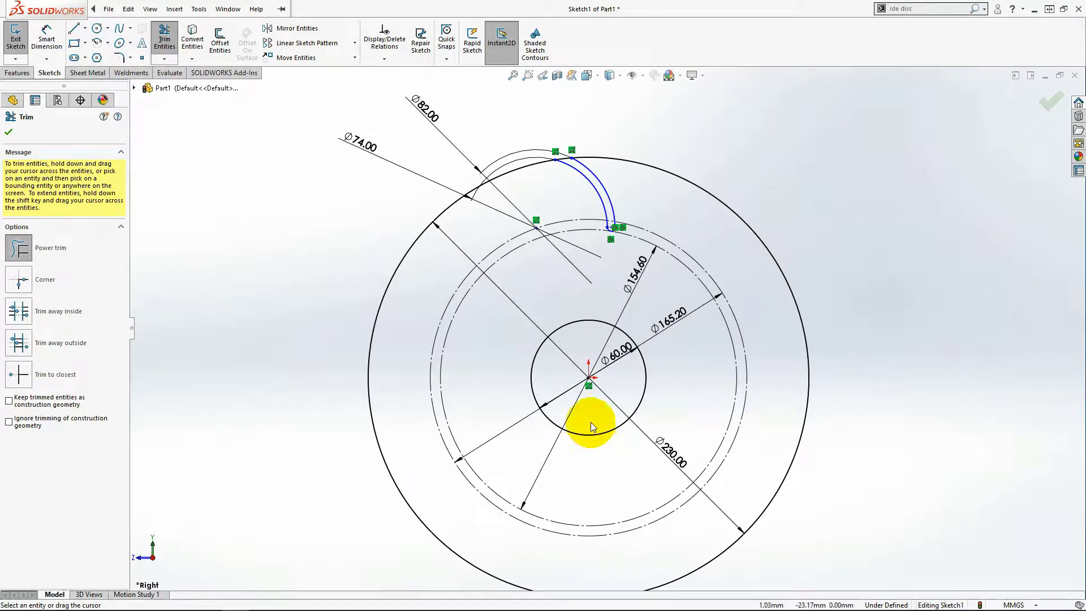
{"action": "scroll", "coordinate": [594, 431], "scroll_direction": "down", "scroll_amount": 1}
- Exit trimming and make the slot-end centre point vertical with the origin
{"action": "scroll", "coordinate": [626, 182], "scroll_direction": "down", "scroll_amount": 1}
{"action": "key", "text": "Escape"}
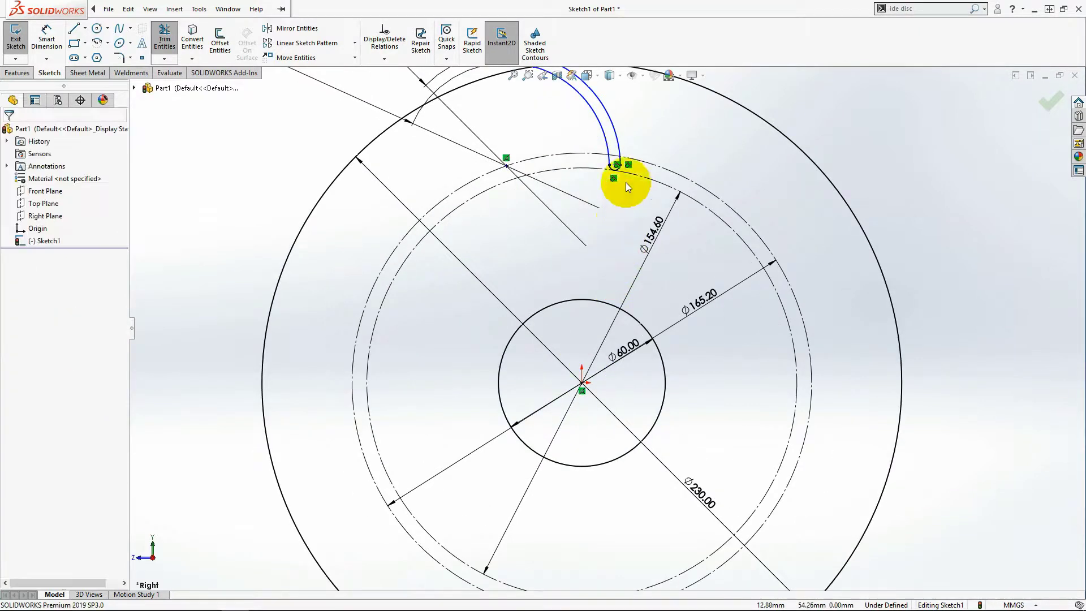
{"action": "scroll", "coordinate": [550, 234], "scroll_direction": "down", "scroll_amount": 1}
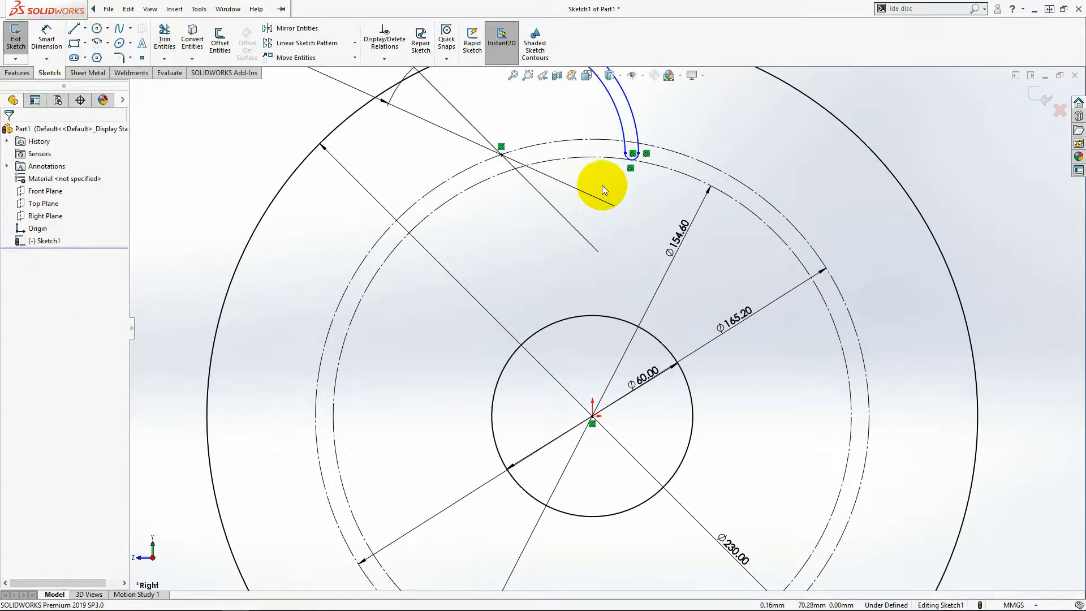
{"action": "scroll", "coordinate": [657, 172], "scroll_direction": "down", "scroll_amount": 1}
{"action": "scroll", "coordinate": [653, 179], "scroll_direction": "down", "scroll_amount": 1}
{"action": "scroll", "coordinate": [653, 178], "scroll_direction": "down", "scroll_amount": 1}
{"action": "left_click", "coordinate": [620, 171]}
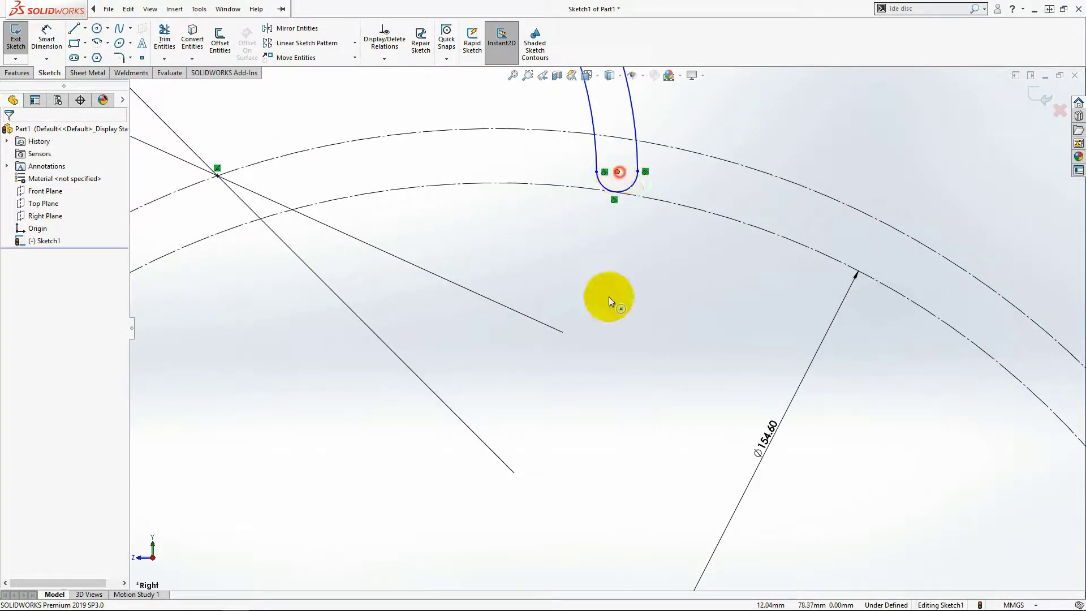
{"action": "scroll", "coordinate": [600, 384], "scroll_direction": "up", "scroll_amount": 1}
{"action": "scroll", "coordinate": [583, 481], "scroll_direction": "up", "scroll_amount": 1}
{"action": "scroll", "coordinate": [573, 516], "scroll_direction": "up", "scroll_amount": 2}
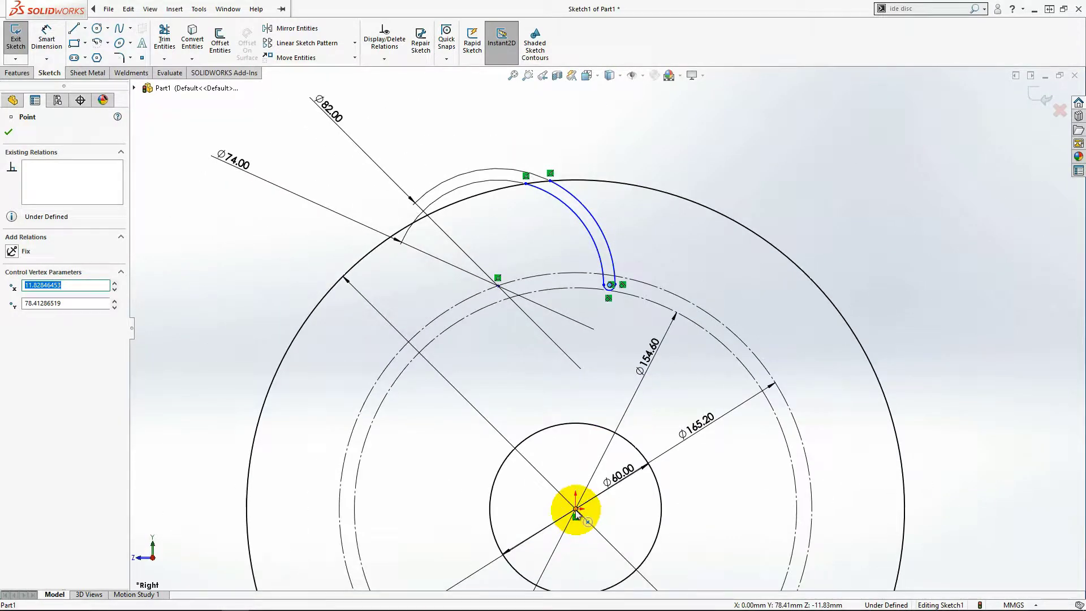
{"action": "left_click", "coordinate": [576, 512], "text": "ctrl"}
{"action": "left_click", "coordinate": [625, 459]}
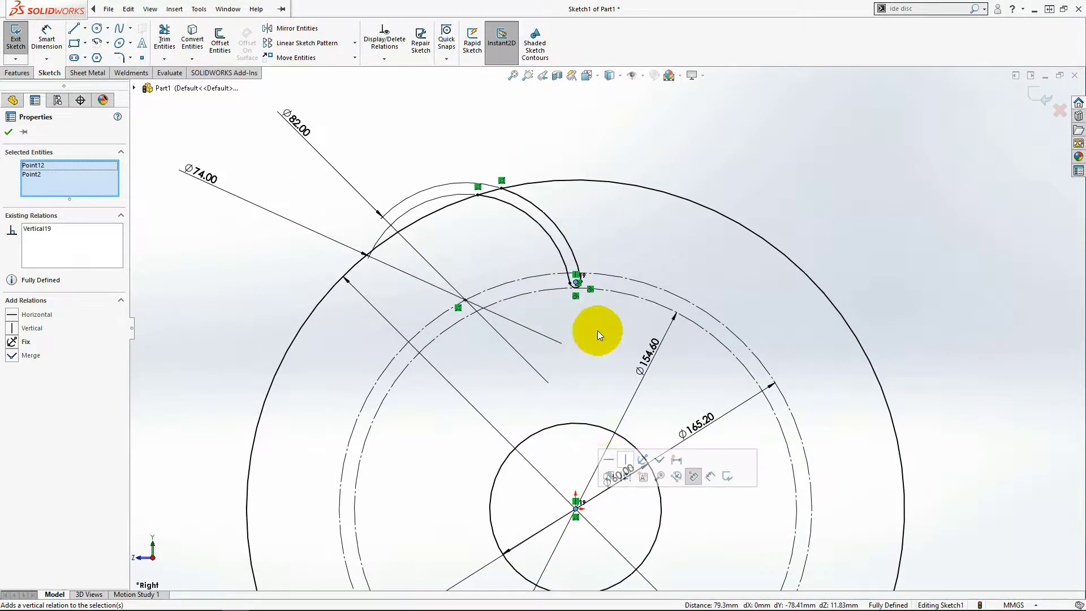
{"action": "left_click", "coordinate": [585, 347]}
- Open the sketch pattern type dropdown
{"action": "scroll", "coordinate": [586, 347], "scroll_direction": "up", "scroll_amount": 3}
{"action": "scroll", "coordinate": [585, 347], "scroll_direction": "up", "scroll_amount": 2}
{"action": "scroll", "coordinate": [624, 467], "scroll_direction": "down", "scroll_amount": 3}
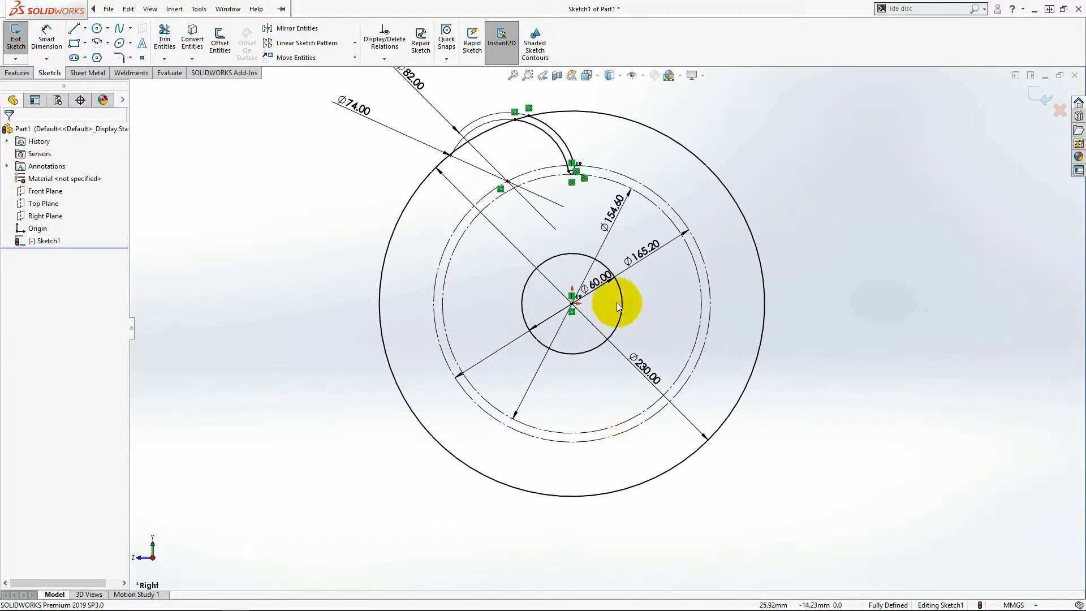
{"action": "scroll", "coordinate": [622, 170], "scroll_direction": "down", "scroll_amount": 1}
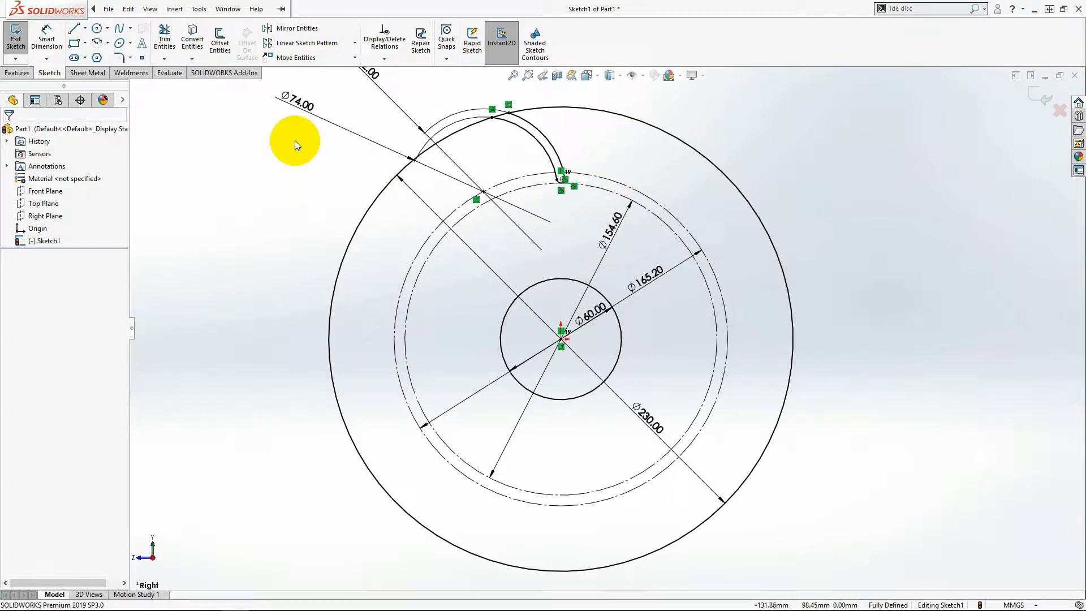
{"action": "left_click", "coordinate": [353, 44]}
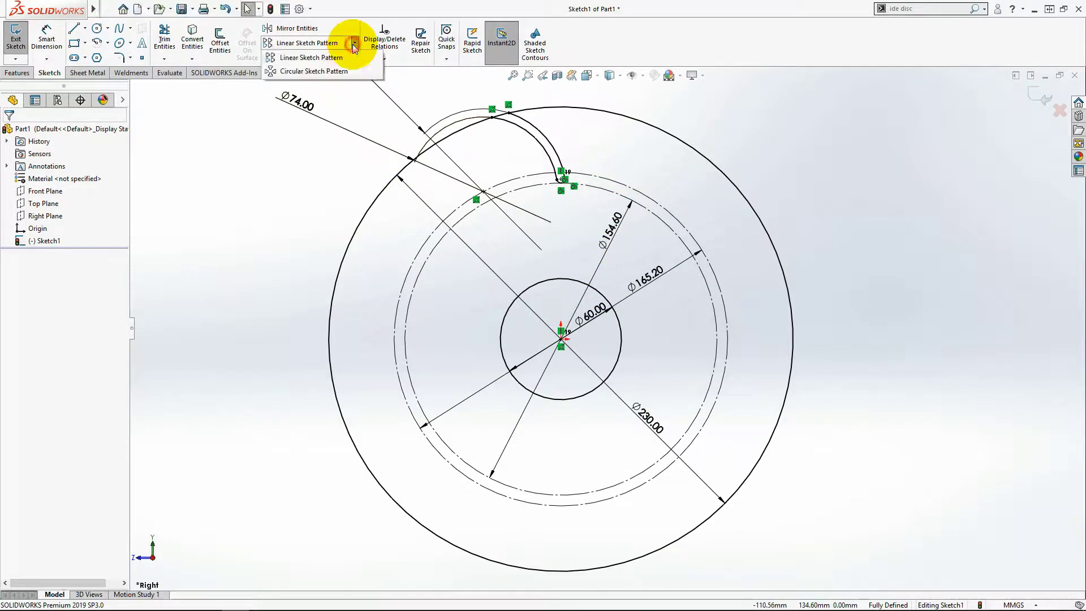
- Start a circular sketch pattern about the origin with the slot's two arcs and rounded end
{"action": "left_click", "coordinate": [307, 72]}
{"action": "scroll", "coordinate": [291, 211], "scroll_direction": "down", "scroll_amount": 2}
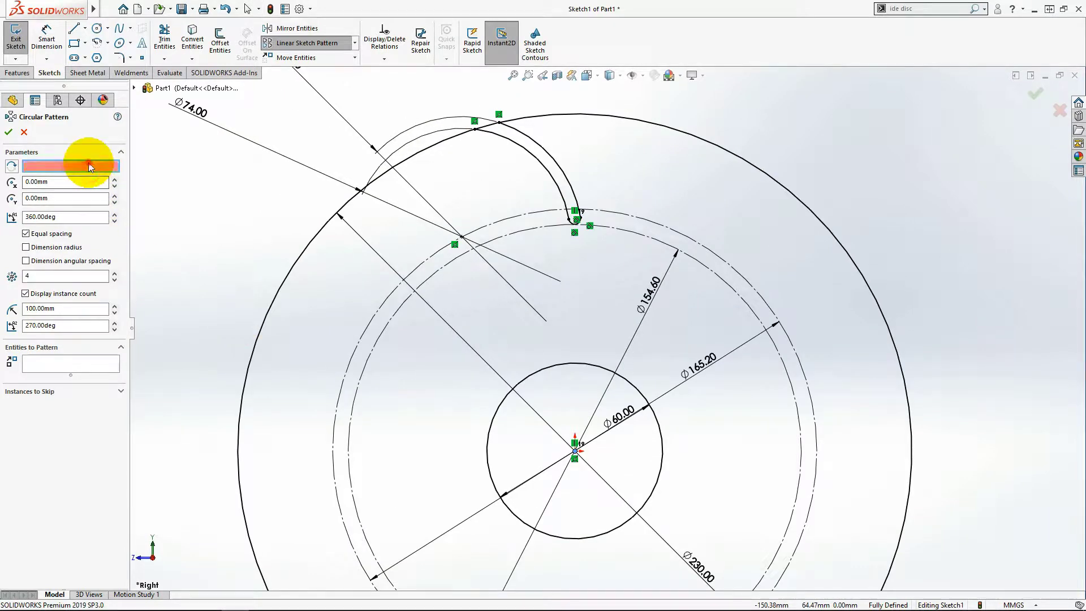
{"action": "left_click", "coordinate": [575, 452]}
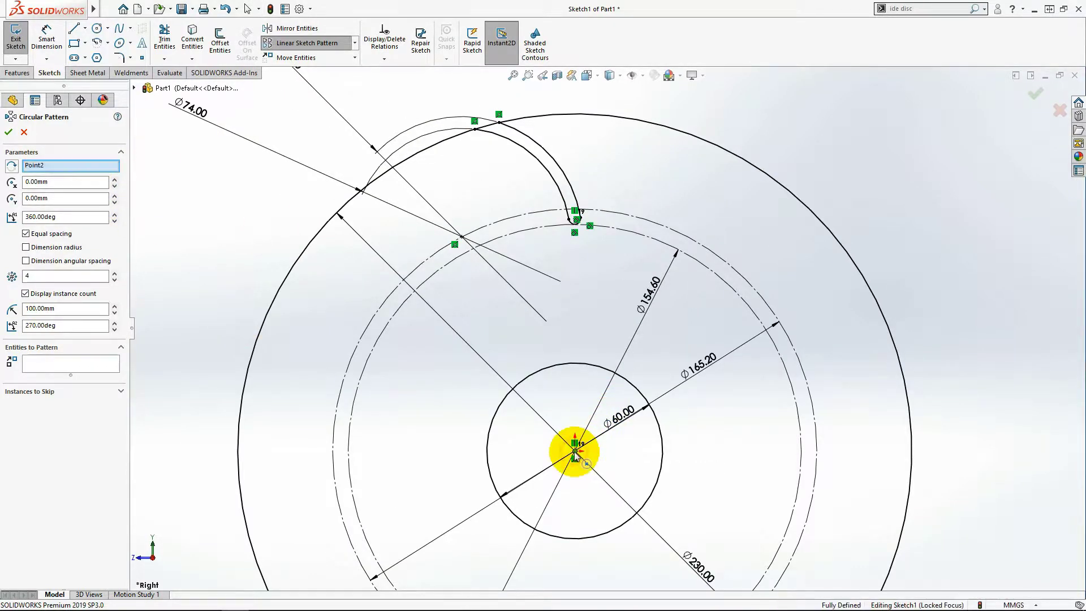
{"action": "left_click", "coordinate": [70, 363]}
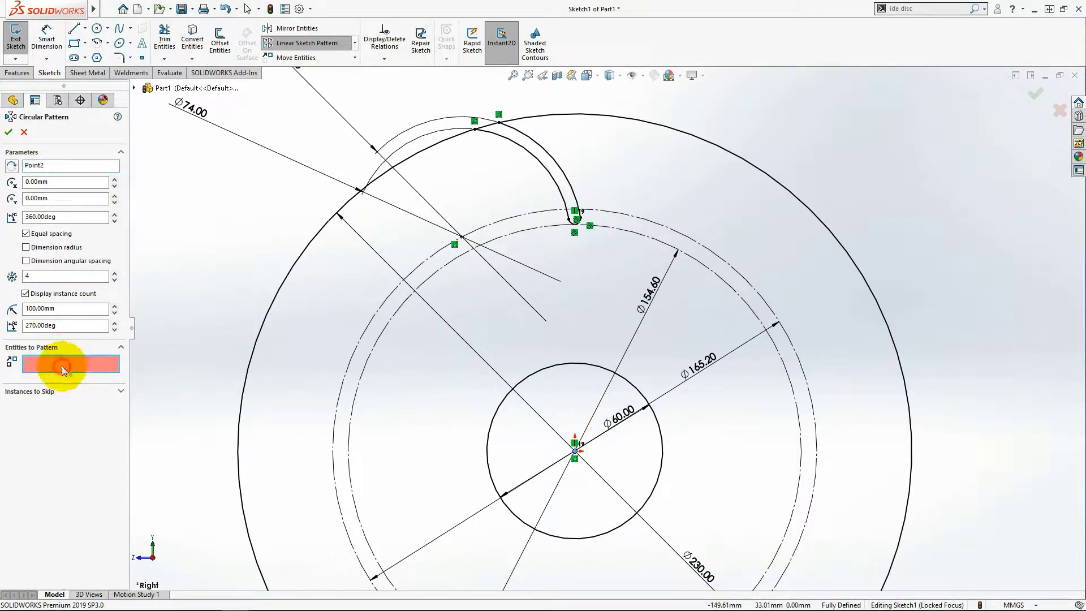
{"action": "left_click", "coordinate": [544, 172]}
{"action": "left_click", "coordinate": [552, 162]}
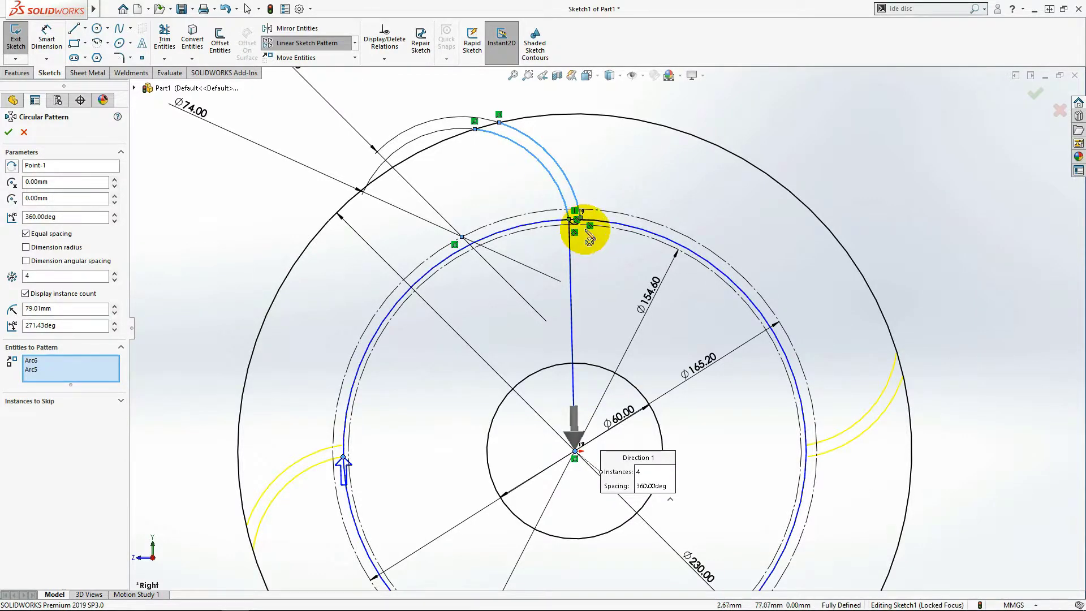
{"action": "scroll", "coordinate": [589, 237], "scroll_direction": "down", "scroll_amount": 5}
{"action": "left_click", "coordinate": [573, 267]}
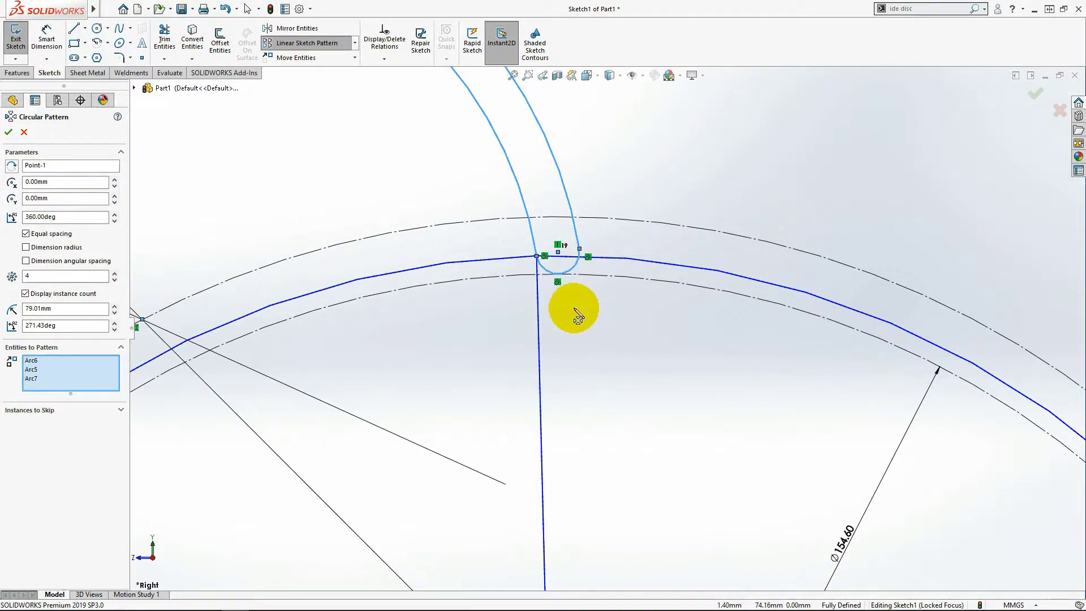
{"action": "scroll", "coordinate": [578, 316], "scroll_direction": "up", "scroll_amount": 3}
{"action": "scroll", "coordinate": [575, 308], "scroll_direction": "up", "scroll_amount": 2}
{"action": "scroll", "coordinate": [574, 309], "scroll_direction": "up", "scroll_amount": 1}
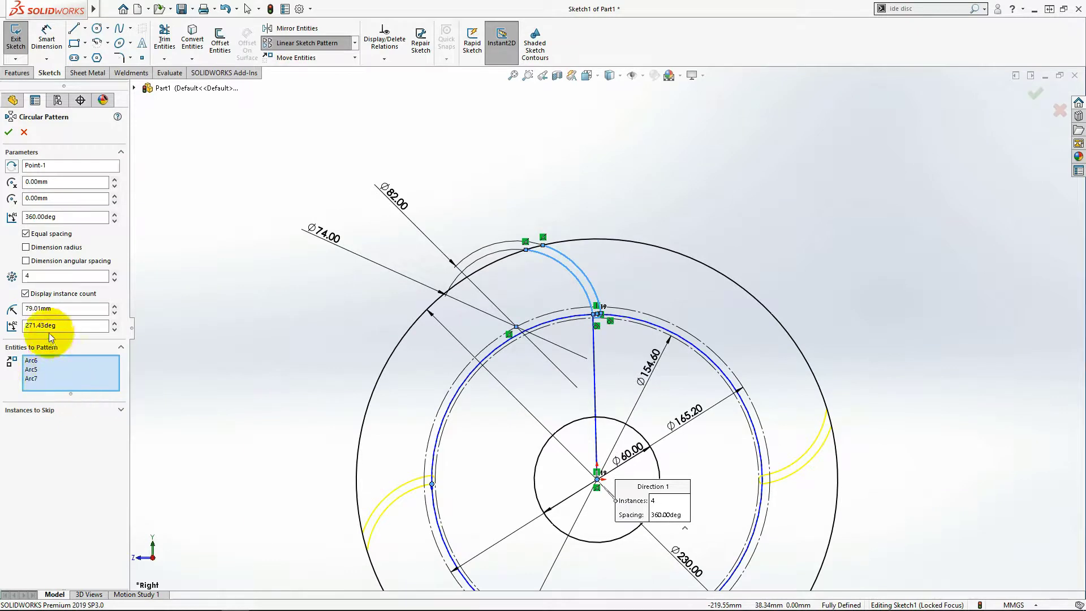
- Set the circular pattern to 24 instances and confirm it
{"action": "double_click", "coordinate": [28, 276]}
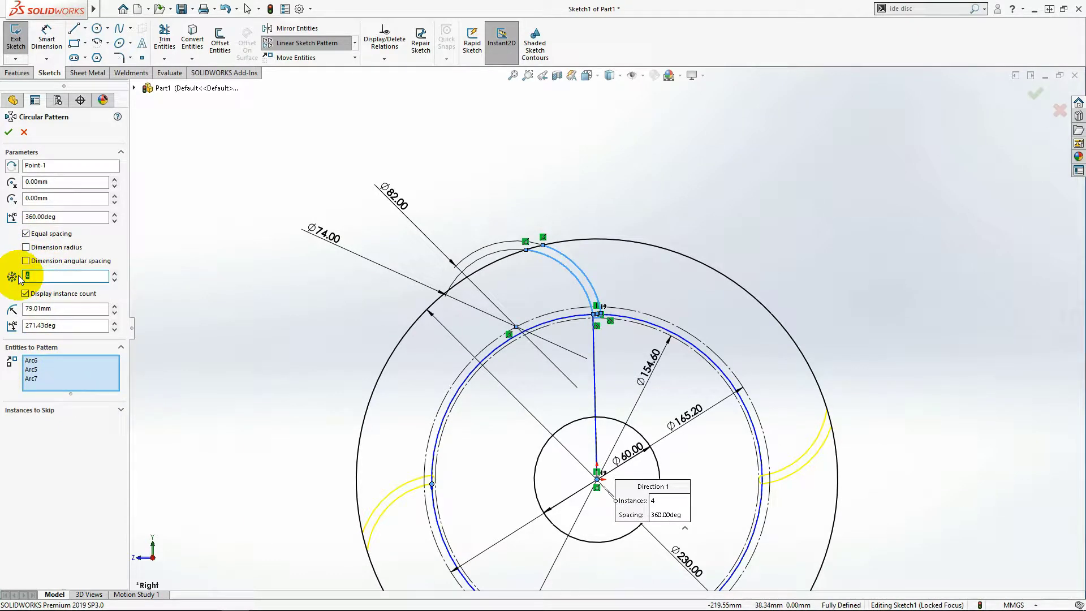
{"action": "type", "text": "2"}
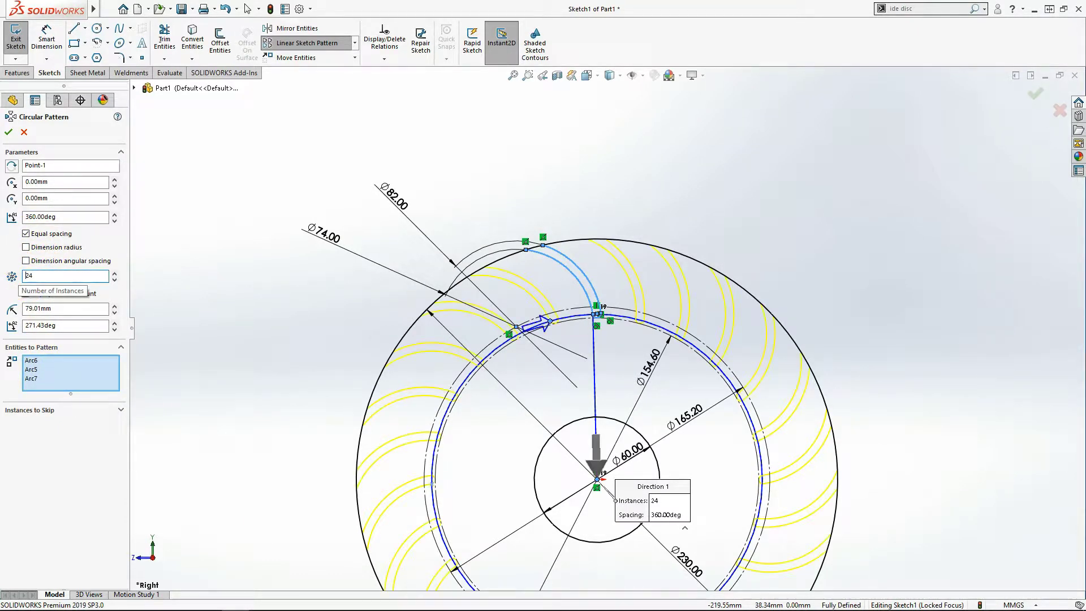
{"action": "left_click", "coordinate": [9, 134]}
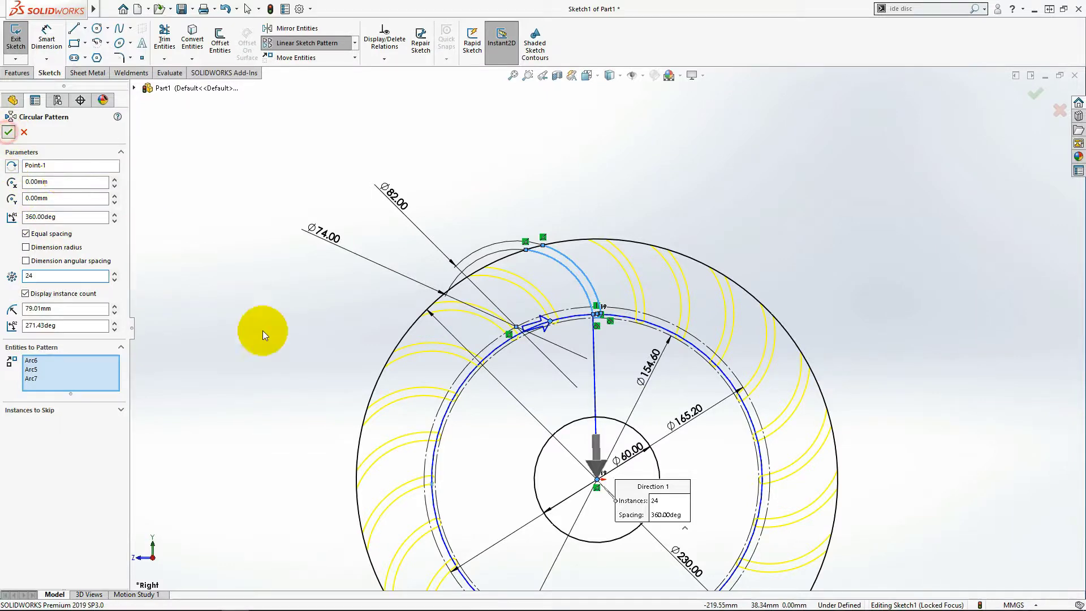
{"action": "scroll", "coordinate": [557, 288], "scroll_direction": "down", "scroll_amount": 3}
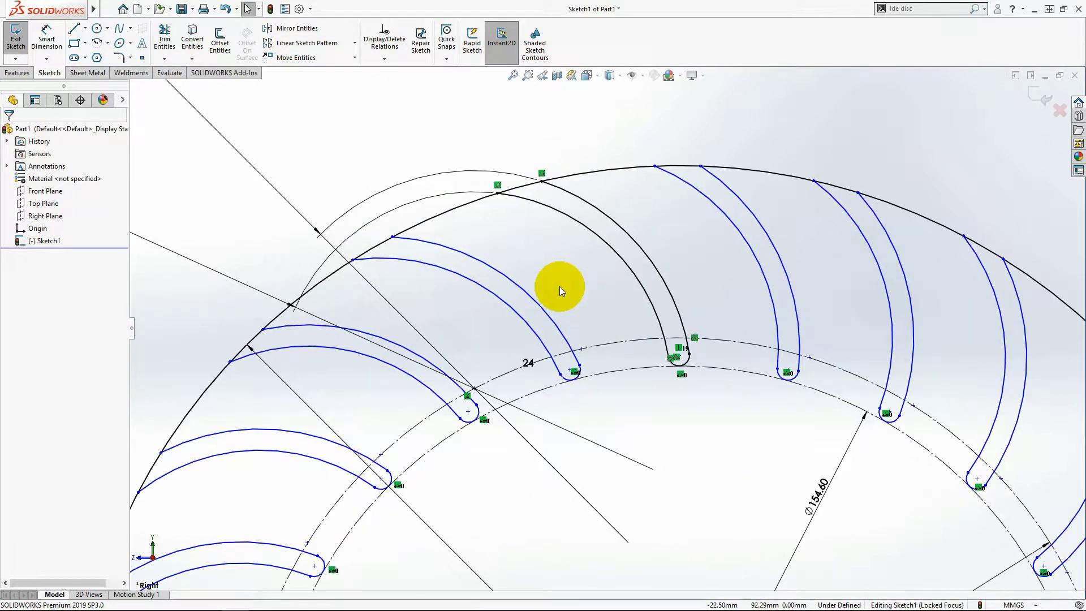
- Power-trim the first excess outer-circle arcs at the slot openings
{"action": "left_click", "coordinate": [165, 39]}
{"action": "scroll", "coordinate": [555, 245], "scroll_direction": "down", "scroll_amount": 2}
{"action": "left_click_drag", "start_coordinate": [501, 188], "coordinate": [516, 171]}
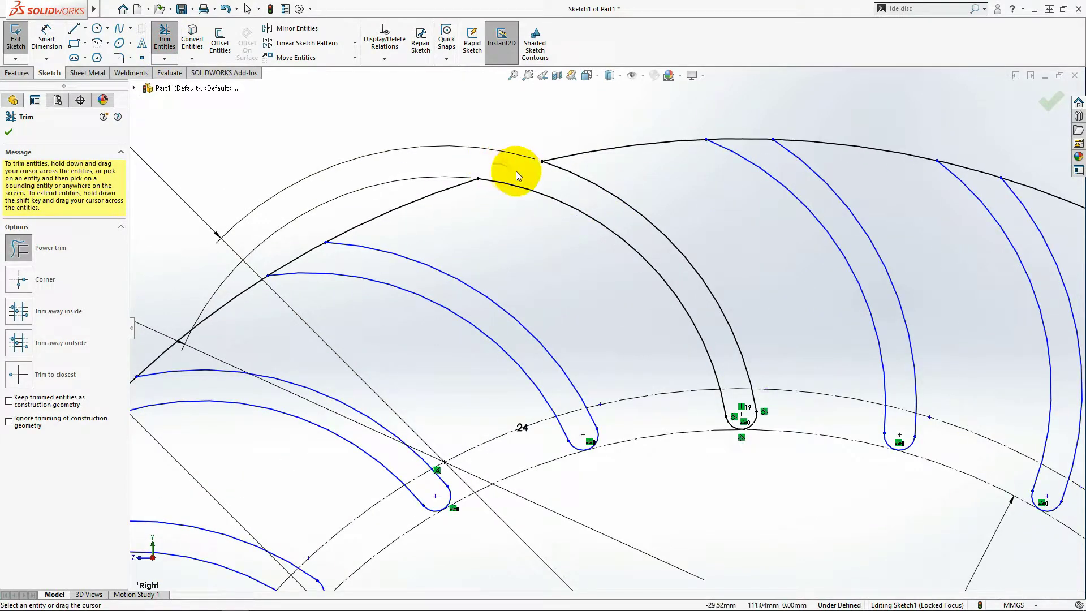
{"action": "left_click_drag", "start_coordinate": [297, 237], "coordinate": [316, 258]}
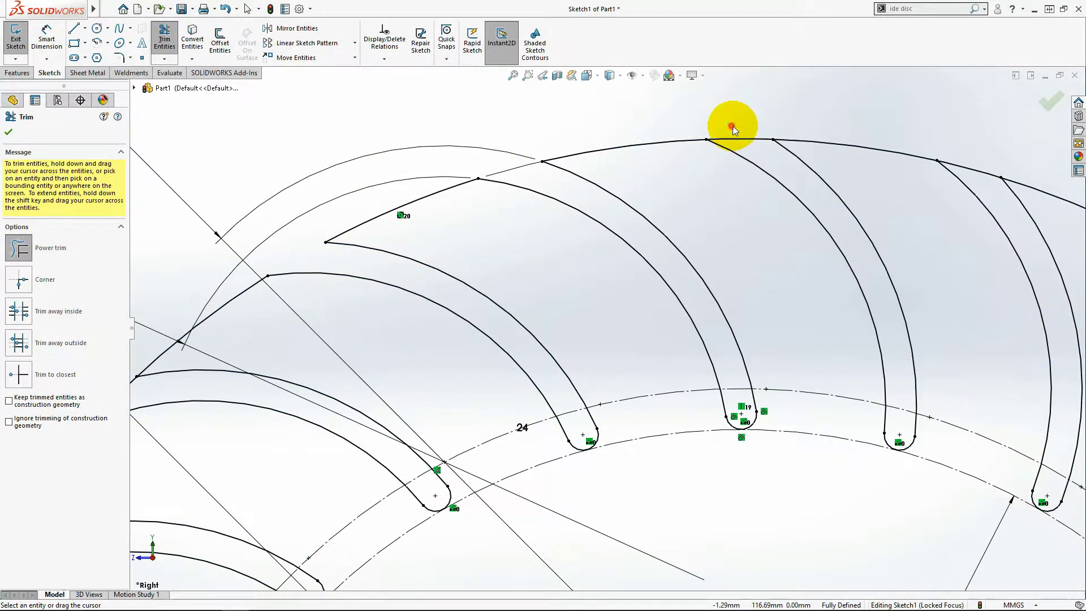
{"action": "scroll", "coordinate": [724, 169], "scroll_direction": "up", "scroll_amount": 3}
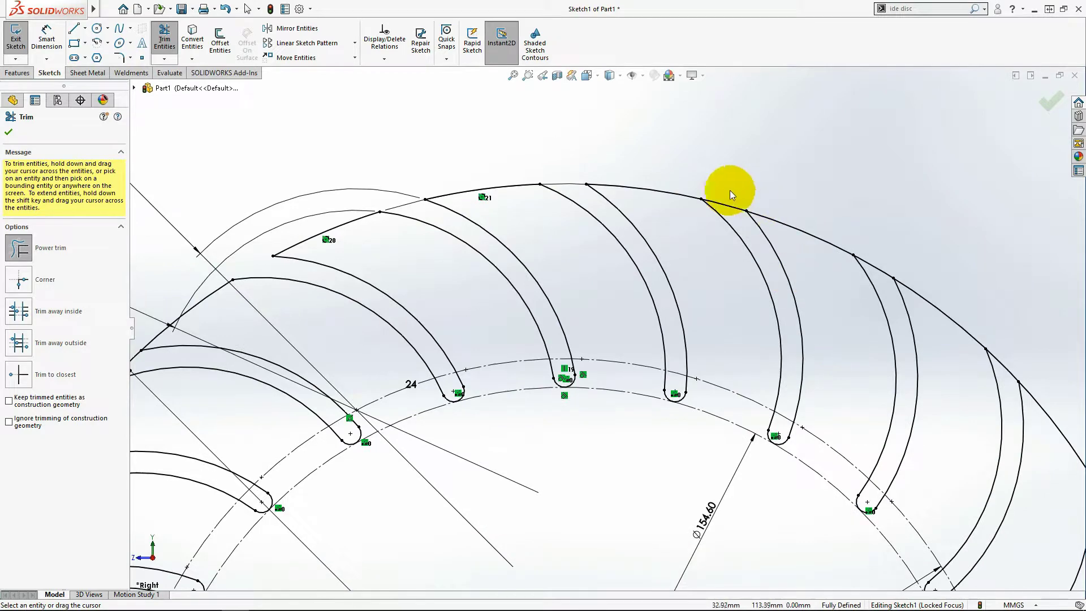
{"action": "left_click", "coordinate": [724, 194]}
{"action": "left_click_drag", "start_coordinate": [728, 213], "coordinate": [846, 238]}
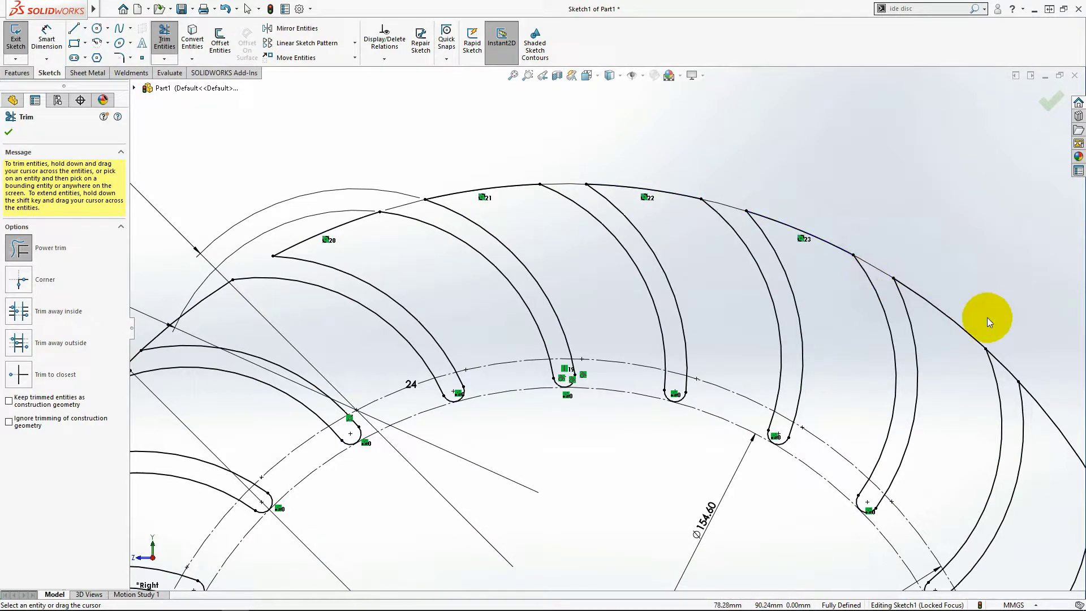
- Trim the rim arcs between blades down the right side and along the bottom
{"action": "scroll", "coordinate": [735, 346], "scroll_direction": "up", "scroll_amount": 3}
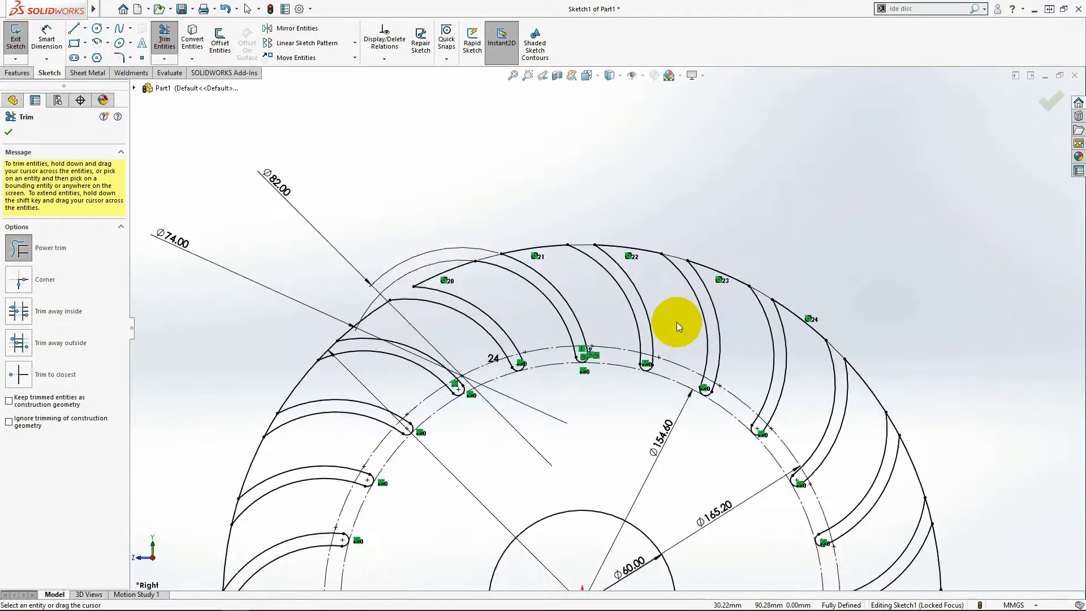
{"action": "scroll", "coordinate": [676, 321], "scroll_direction": "up", "scroll_amount": 2}
{"action": "scroll", "coordinate": [818, 447], "scroll_direction": "down", "scroll_amount": 3}
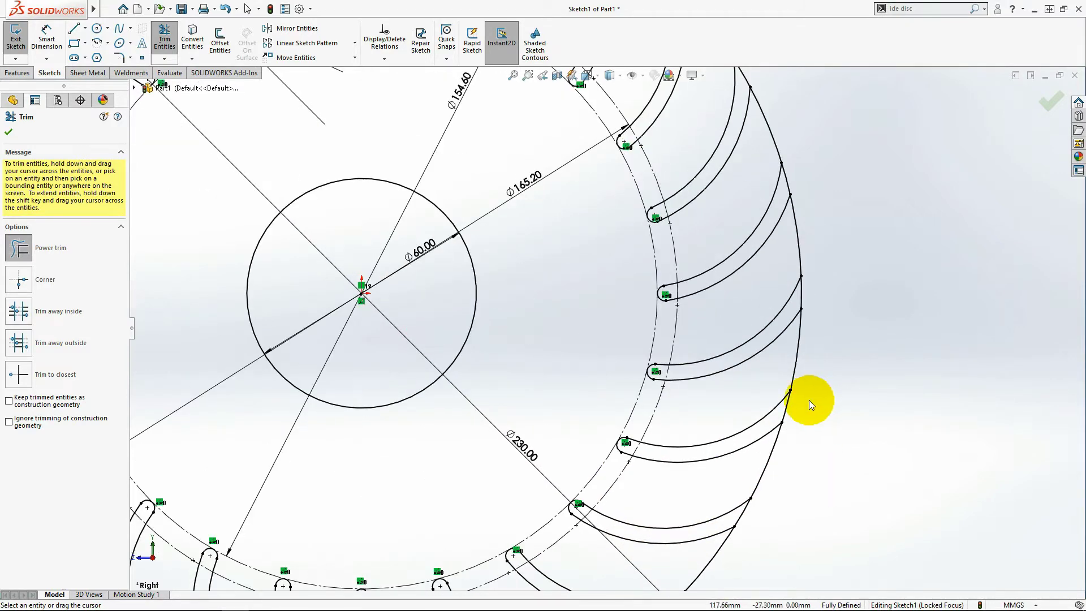
{"action": "scroll", "coordinate": [803, 399], "scroll_direction": "up", "scroll_amount": 1}
{"action": "scroll", "coordinate": [792, 351], "scroll_direction": "up", "scroll_amount": 2}
{"action": "scroll", "coordinate": [735, 283], "scroll_direction": "up", "scroll_amount": 1}
{"action": "scroll", "coordinate": [674, 224], "scroll_direction": "down", "scroll_amount": 1}
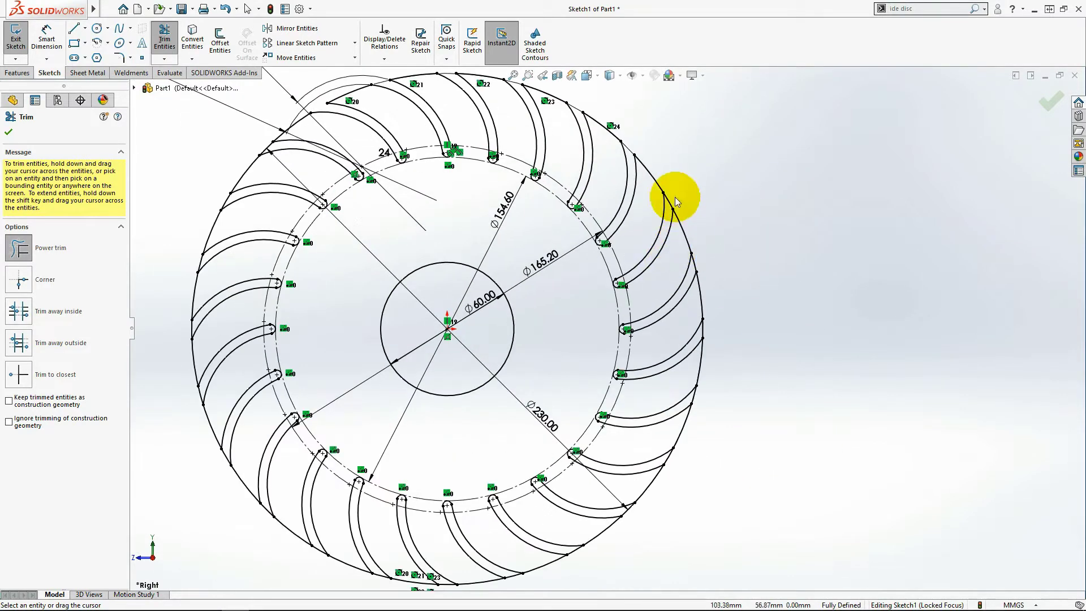
{"action": "left_click", "coordinate": [672, 193]}
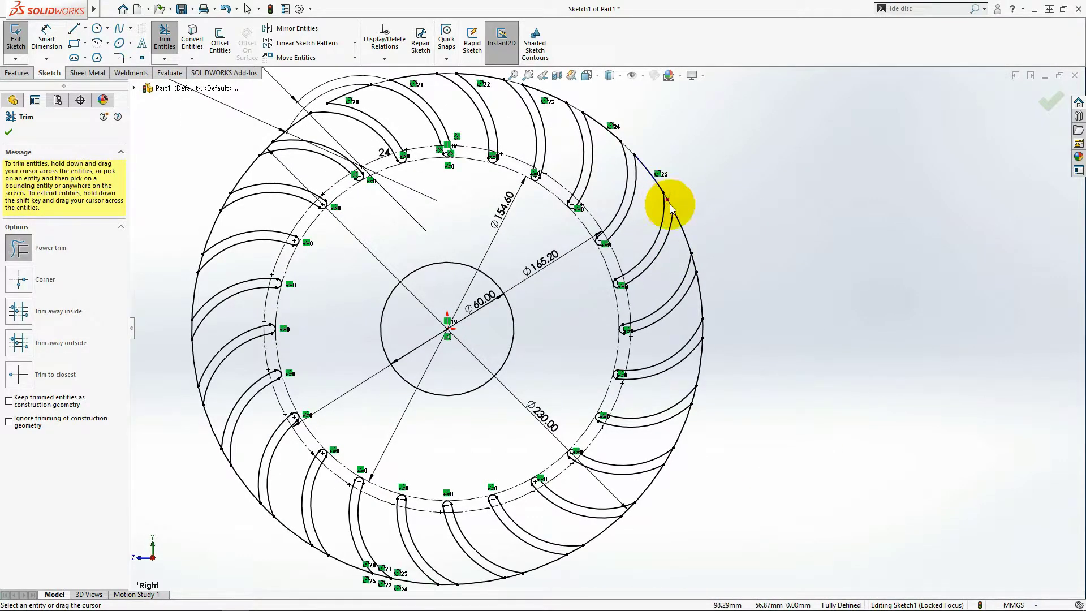
{"action": "left_click", "coordinate": [698, 266]}
{"action": "left_click", "coordinate": [703, 329]}
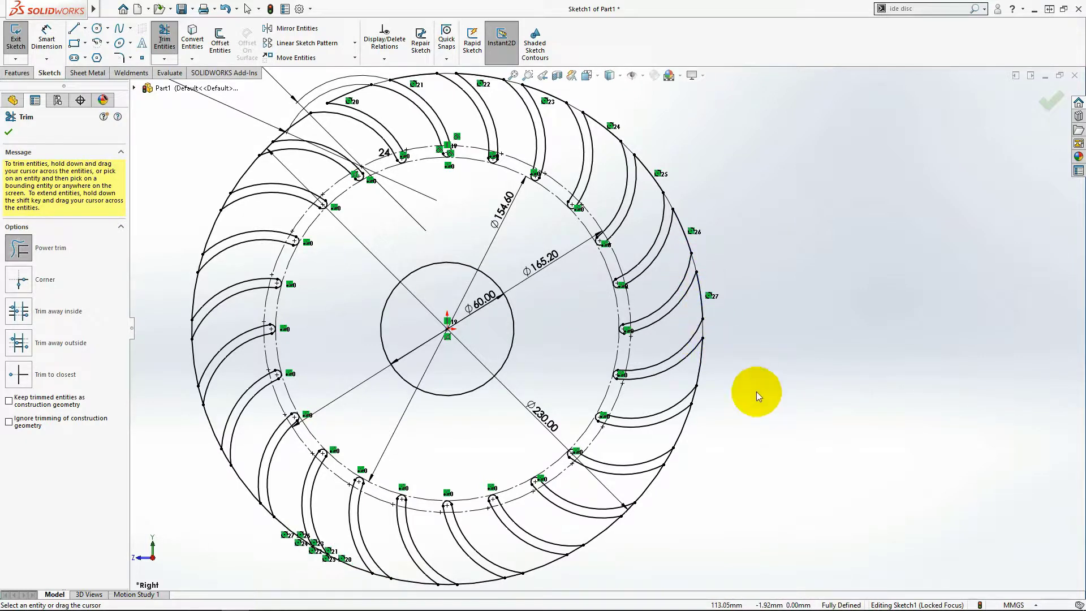
{"action": "left_click", "coordinate": [695, 398]}
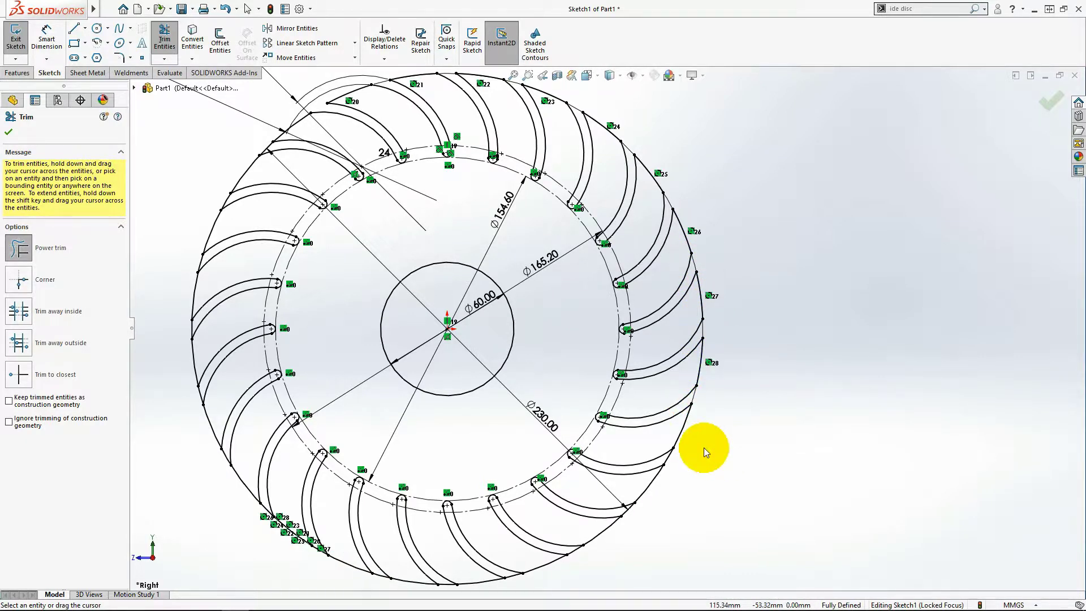
{"action": "left_click", "coordinate": [679, 459]}
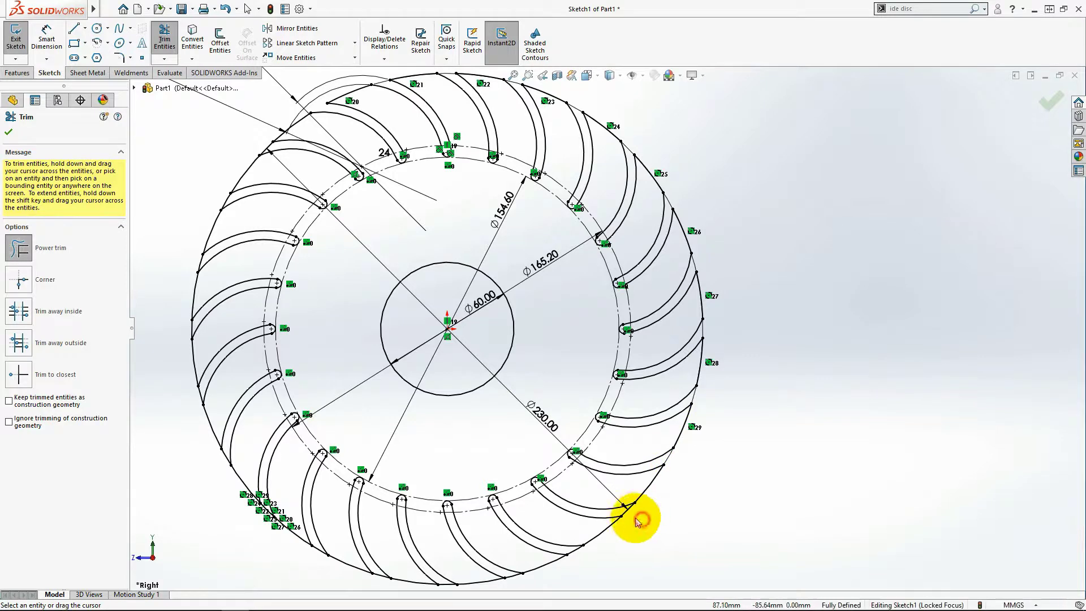
{"action": "left_click", "coordinate": [631, 515]}
{"action": "left_click", "coordinate": [573, 552]}
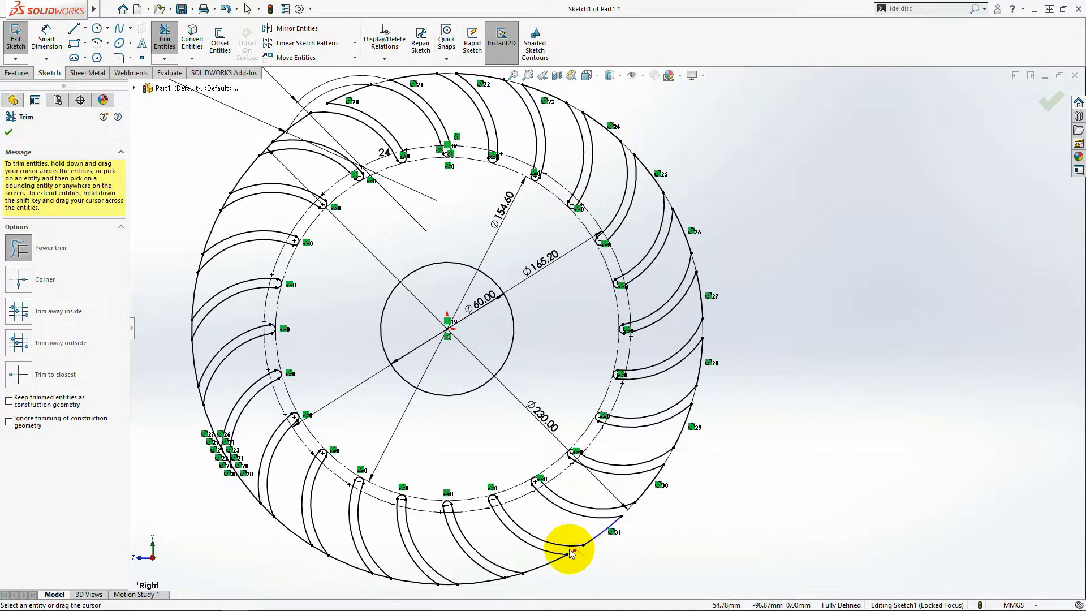
{"action": "left_click", "coordinate": [512, 576]}
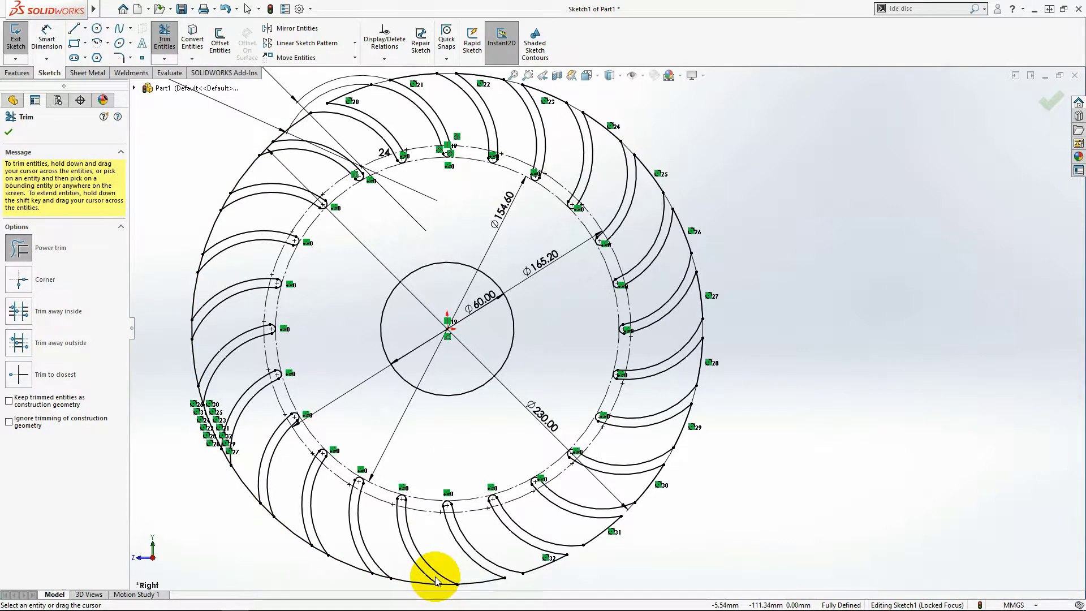
- Sweep away the remaining rim arcs from the bottom edge around to the left side
{"action": "mouse_move", "coordinate": [447, 589]}
{"action": "left_mouse_down"}
{"action": "mouse_move", "coordinate": [300, 573]}
{"action": "mouse_move", "coordinate": [266, 510]}
{"action": "mouse_move", "coordinate": [222, 494]}
{"action": "mouse_move", "coordinate": [225, 451]}
{"action": "mouse_move", "coordinate": [186, 419]}
{"action": "mouse_move", "coordinate": [194, 396]}
{"action": "mouse_move", "coordinate": [206, 397]}
{"action": "mouse_move", "coordinate": [165, 339]}
{"action": "mouse_move", "coordinate": [194, 320]}
{"action": "left_mouse_up"}
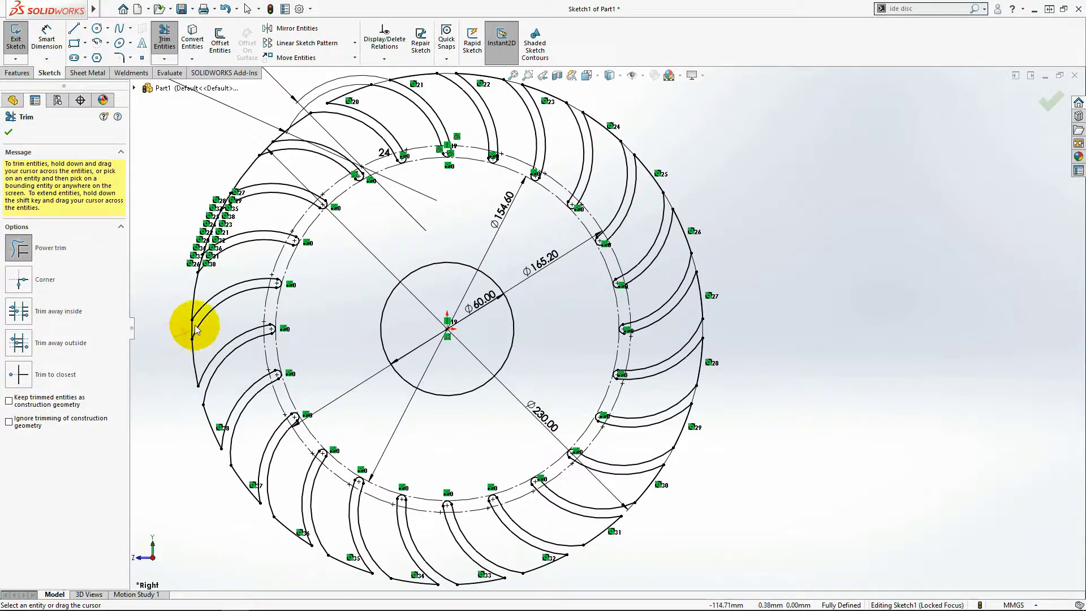
{"action": "scroll", "coordinate": [388, 339], "scroll_direction": "up", "scroll_amount": 2}
{"action": "scroll", "coordinate": [324, 293], "scroll_direction": "down", "scroll_amount": 5}
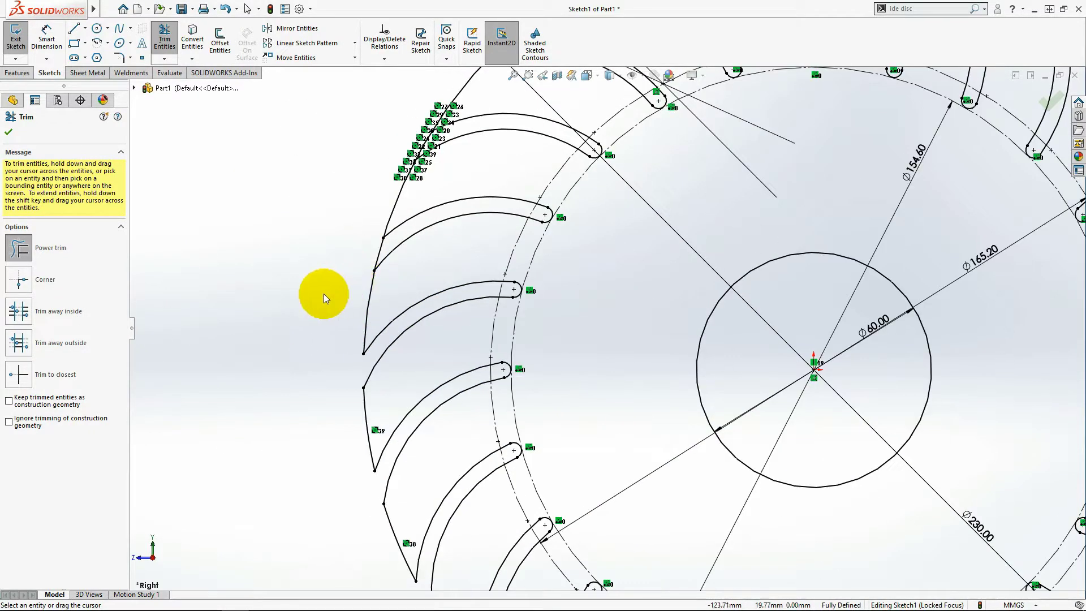
{"action": "scroll", "coordinate": [317, 317], "scroll_direction": "up", "scroll_amount": 3}
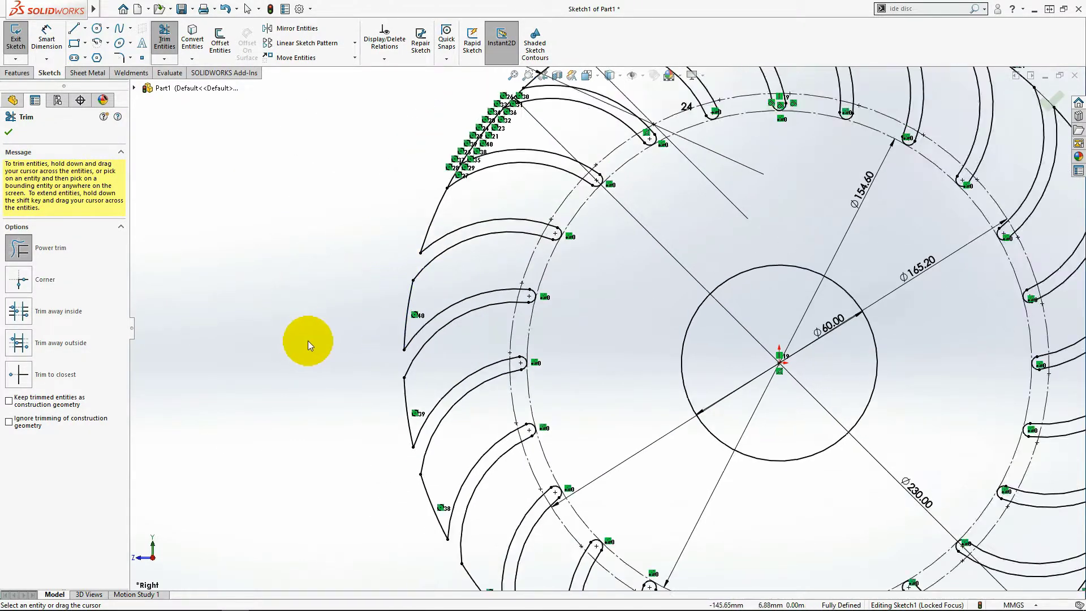
{"action": "scroll", "coordinate": [579, 158], "scroll_direction": "up", "scroll_amount": 1}
{"action": "scroll", "coordinate": [565, 170], "scroll_direction": "down", "scroll_amount": 1}
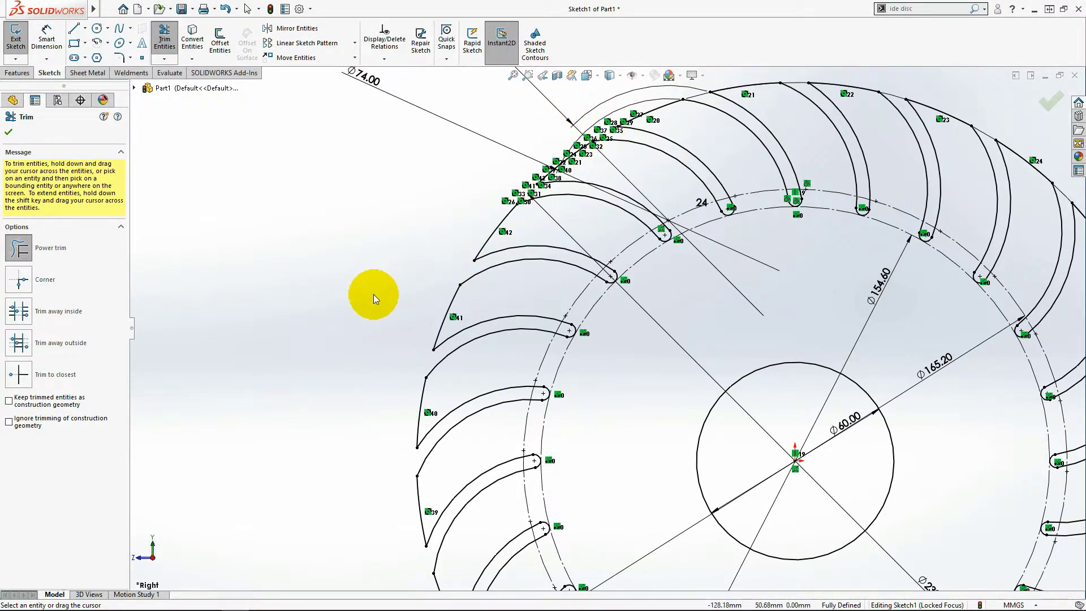
{"action": "scroll", "coordinate": [379, 300], "scroll_direction": "up", "scroll_amount": 3}
{"action": "scroll", "coordinate": [793, 538], "scroll_direction": "up", "scroll_amount": 2}
{"action": "scroll", "coordinate": [779, 432], "scroll_direction": "down", "scroll_amount": 1}
{"action": "scroll", "coordinate": [776, 429], "scroll_direction": "down", "scroll_amount": 1}
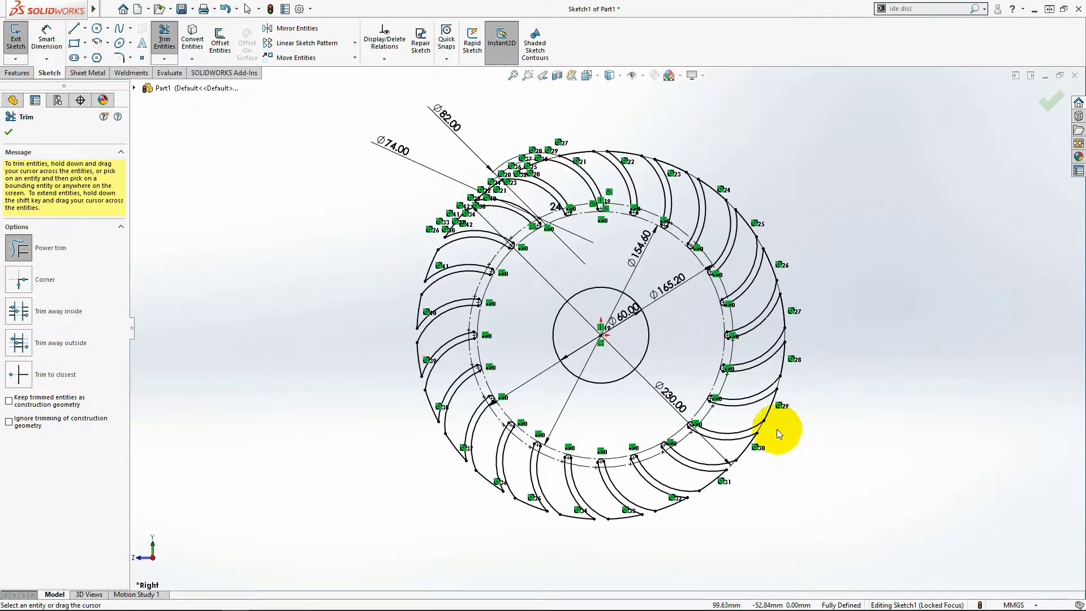
- Extrude the bladed sketch Blind 8 mm into a solid slotted disc
{"action": "left_click", "coordinate": [17, 72]}
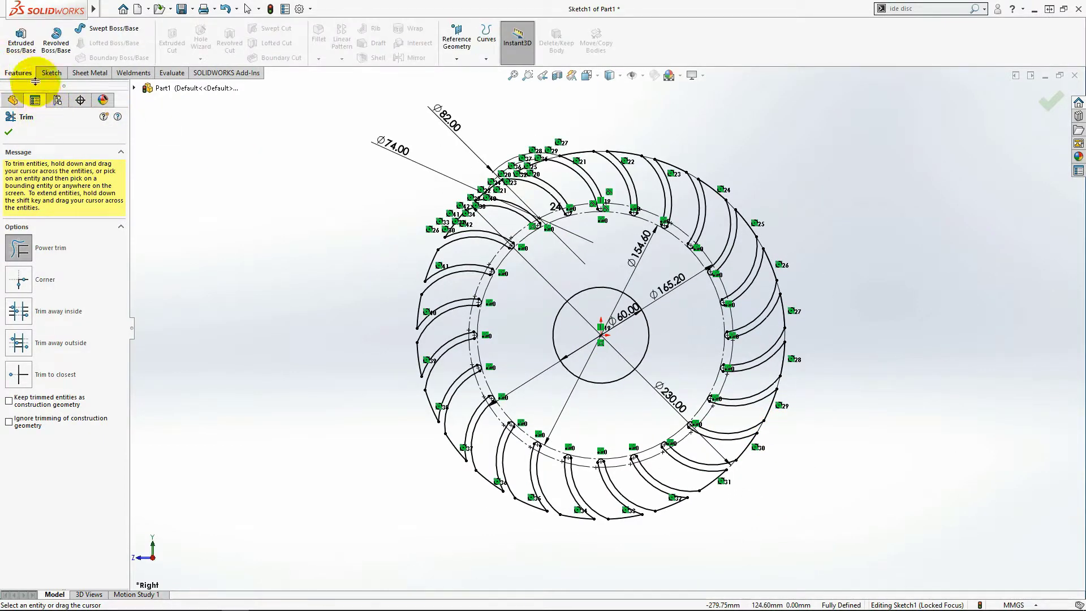
{"action": "left_click", "coordinate": [22, 49]}
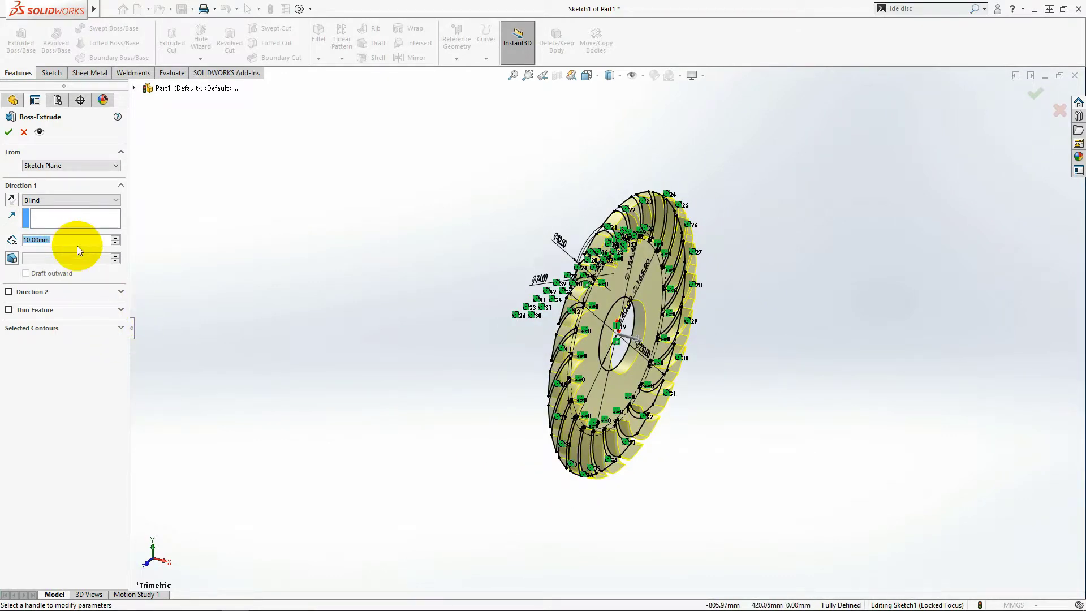
{"action": "type", "text": "8"}
{"action": "key", "text": "Return"}
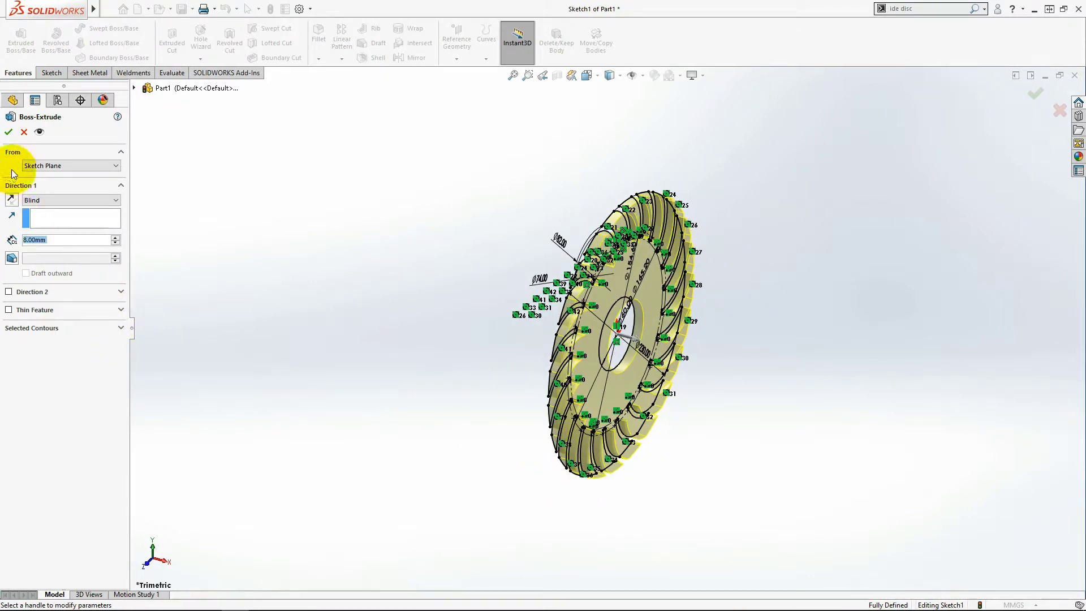
{"action": "left_click", "coordinate": [8, 132]}
{"action": "left_click", "coordinate": [427, 372]}
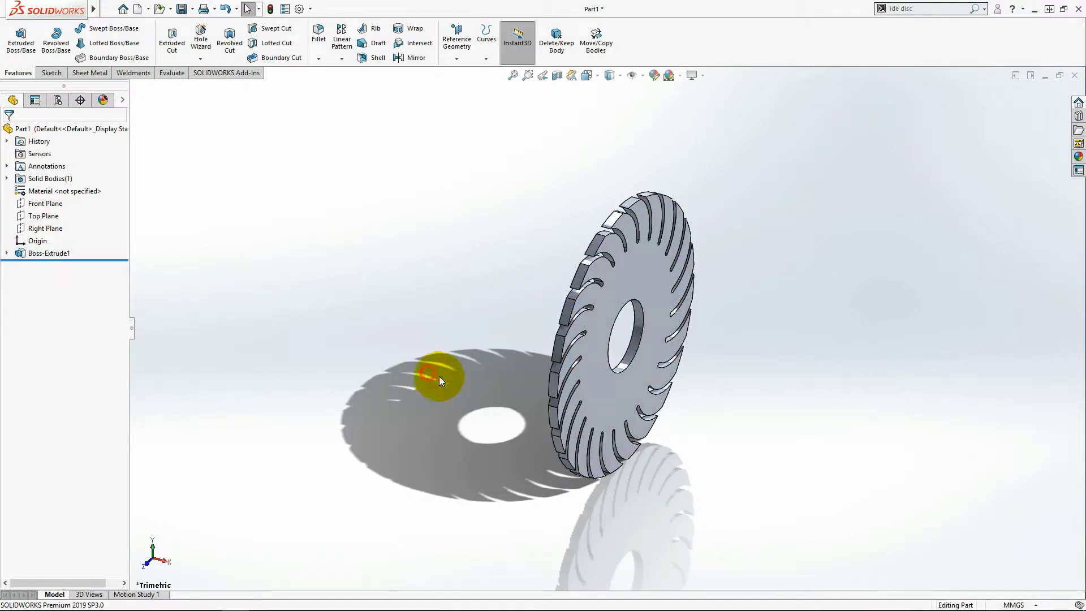
- Orbit and zoom the disc to inspect the curved slot walls
{"action": "mouse_move", "coordinate": [735, 422]}
{"action": "middle_mouse_down"}
{"action": "mouse_move", "coordinate": [643, 412]}
{"action": "mouse_move", "coordinate": [698, 388]}
{"action": "middle_mouse_up"}
{"action": "scroll", "coordinate": [674, 378], "scroll_direction": "down", "scroll_amount": 3}
{"action": "scroll", "coordinate": [657, 399], "scroll_direction": "down", "scroll_amount": 2}
{"action": "scroll", "coordinate": [657, 399], "scroll_direction": "up", "scroll_amount": 4}
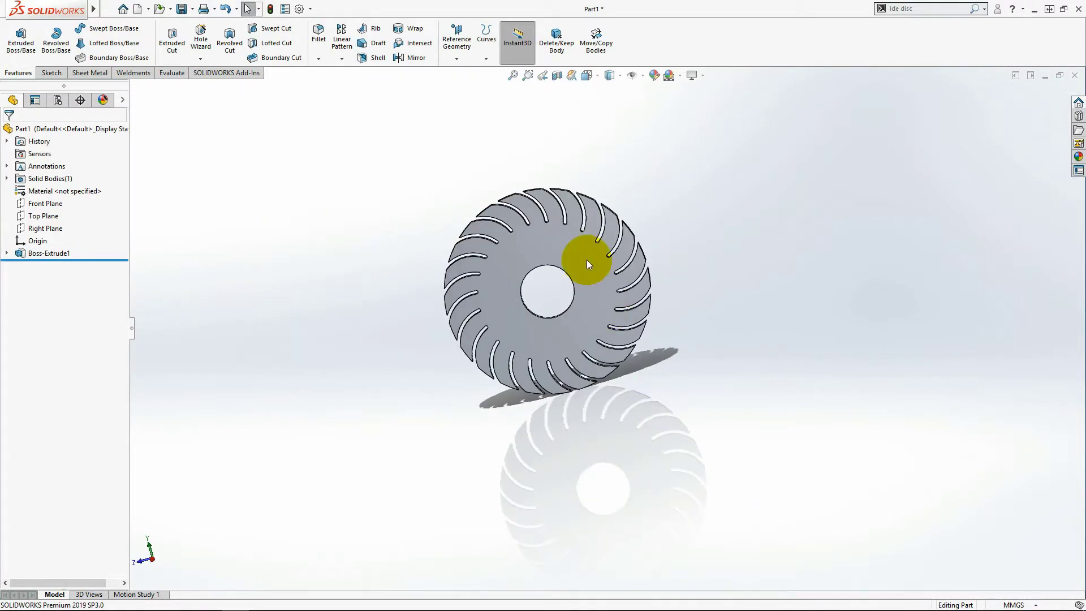
{"action": "scroll", "coordinate": [586, 259], "scroll_direction": "down", "scroll_amount": 3}
{"action": "scroll", "coordinate": [379, 233], "scroll_direction": "up", "scroll_amount": 3}
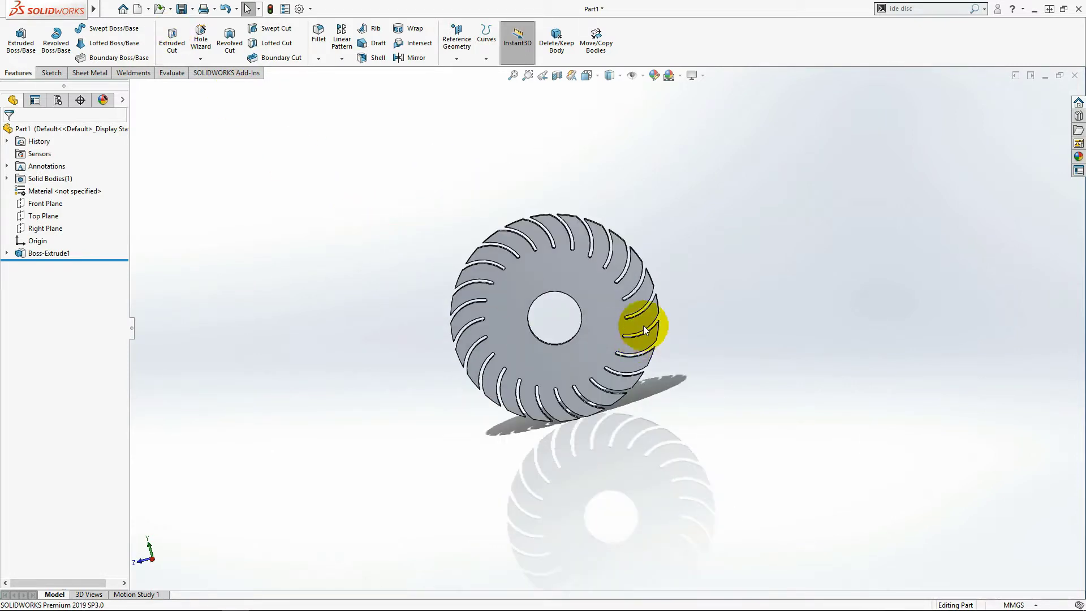
{"action": "scroll", "coordinate": [644, 325], "scroll_direction": "down", "scroll_amount": 2}
{"action": "middle_click_drag", "start_coordinate": [617, 342], "coordinate": [650, 315]}
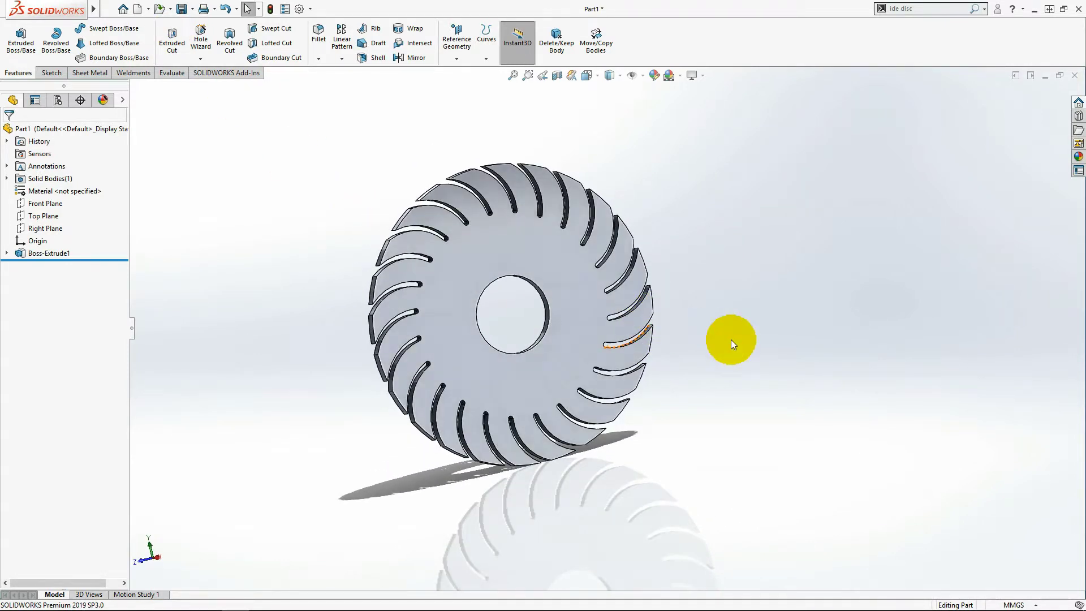
- Save the slotted disc as 'Side Blade' in the Desktop's 5.8Kw CFT folder
{"action": "left_click", "coordinate": [734, 334]}
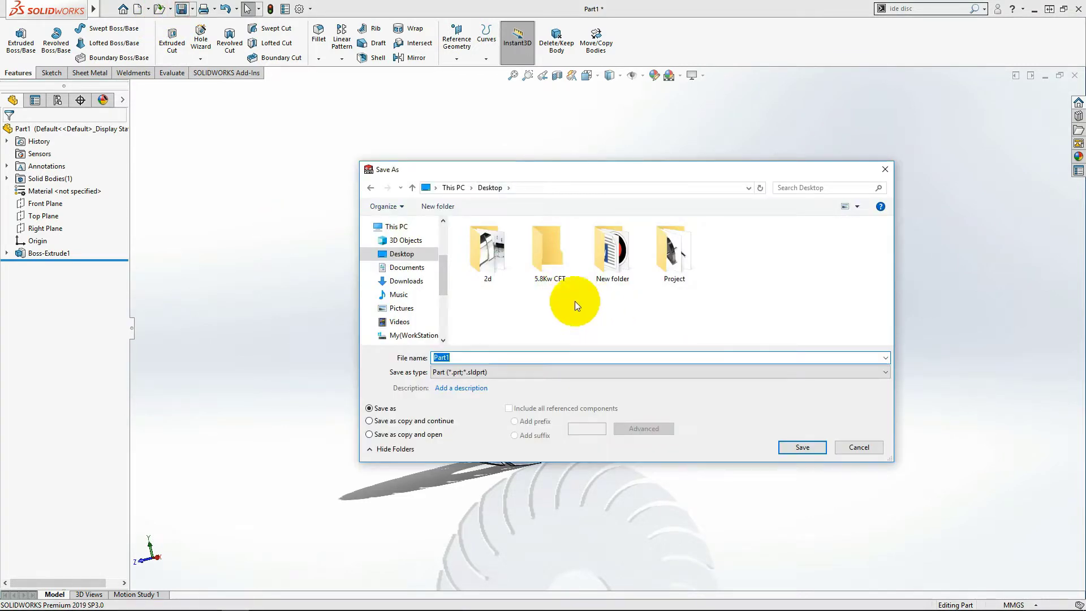
{"action": "double_click", "coordinate": [547, 251]}
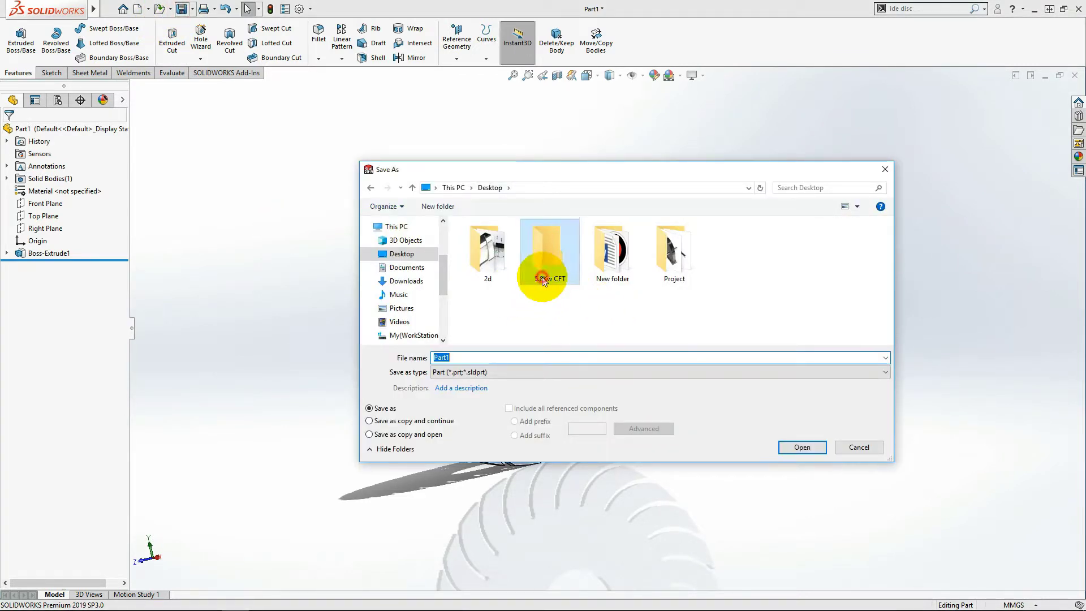
{"action": "double_click", "coordinate": [454, 357]}
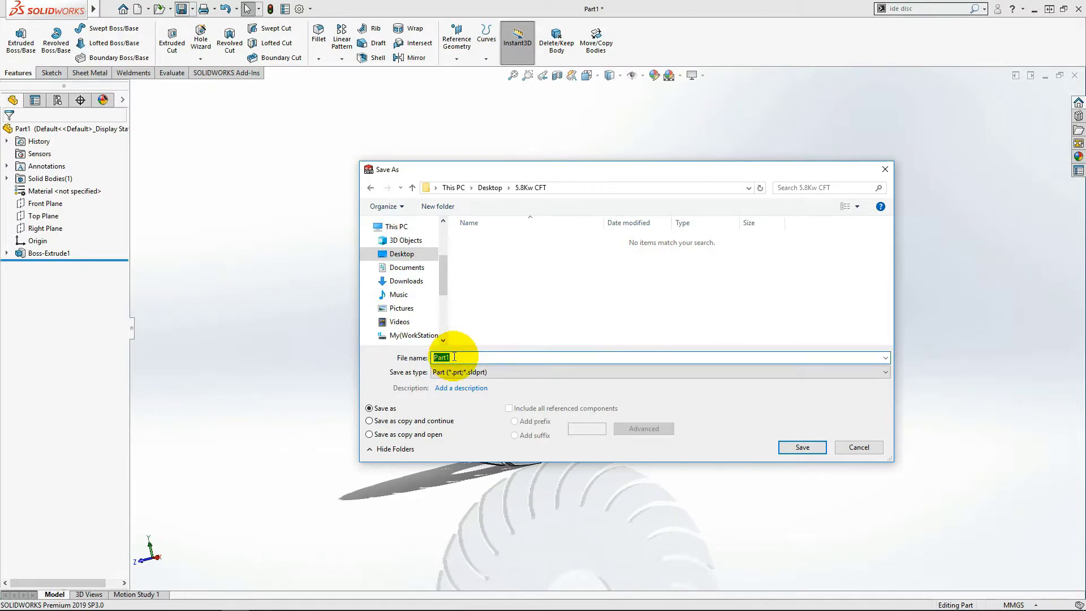
{"action": "type", "text": "Blade"}
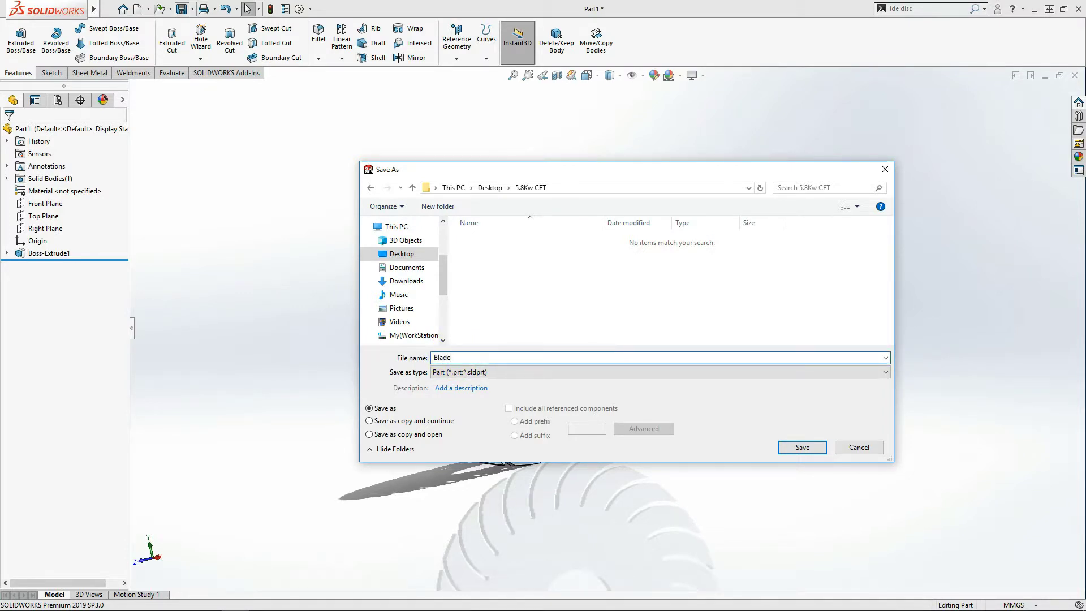
{"action": "key", "text": "BackSpace"}
{"action": "key", "text": "BackSpace"}
{"action": "key", "text": "BackSpace"}
{"action": "type", "text": "de B;"}
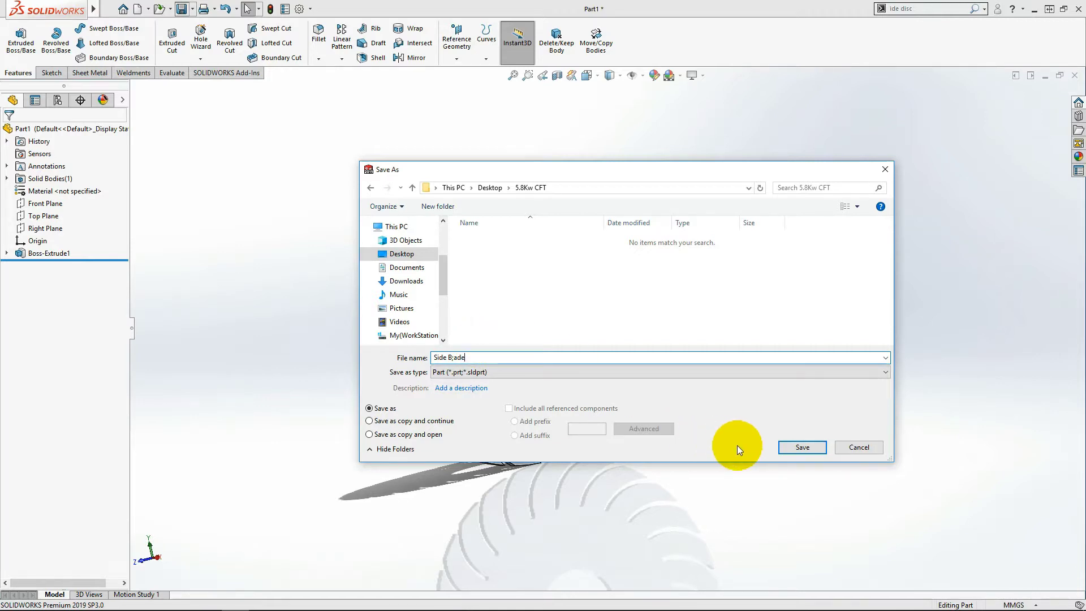
{"action": "left_click", "coordinate": [455, 357]}
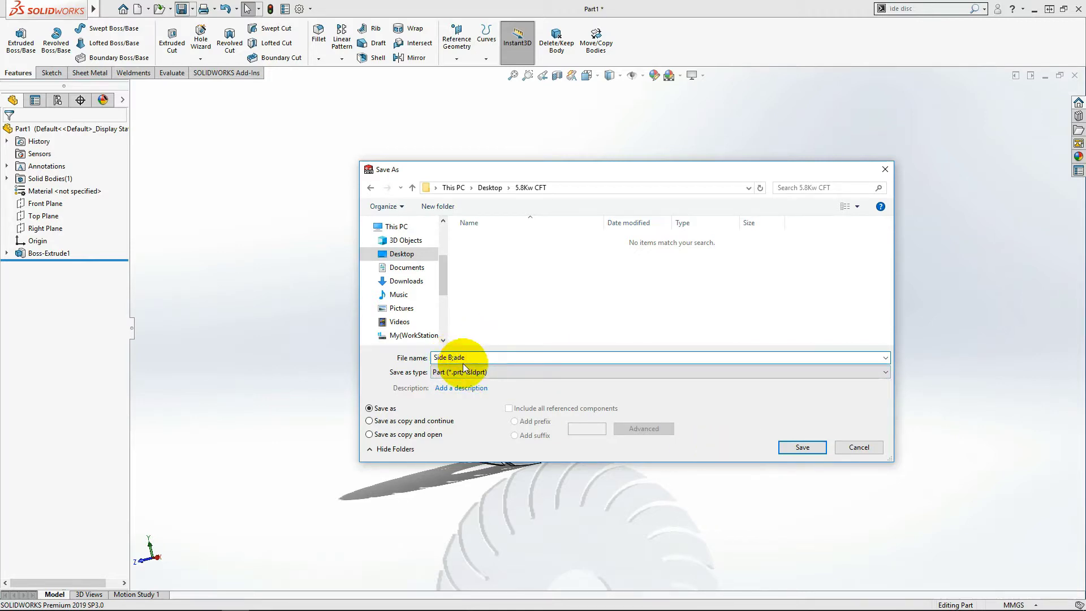
{"action": "type", "text": "l"}
{"action": "left_click", "coordinate": [802, 449]}
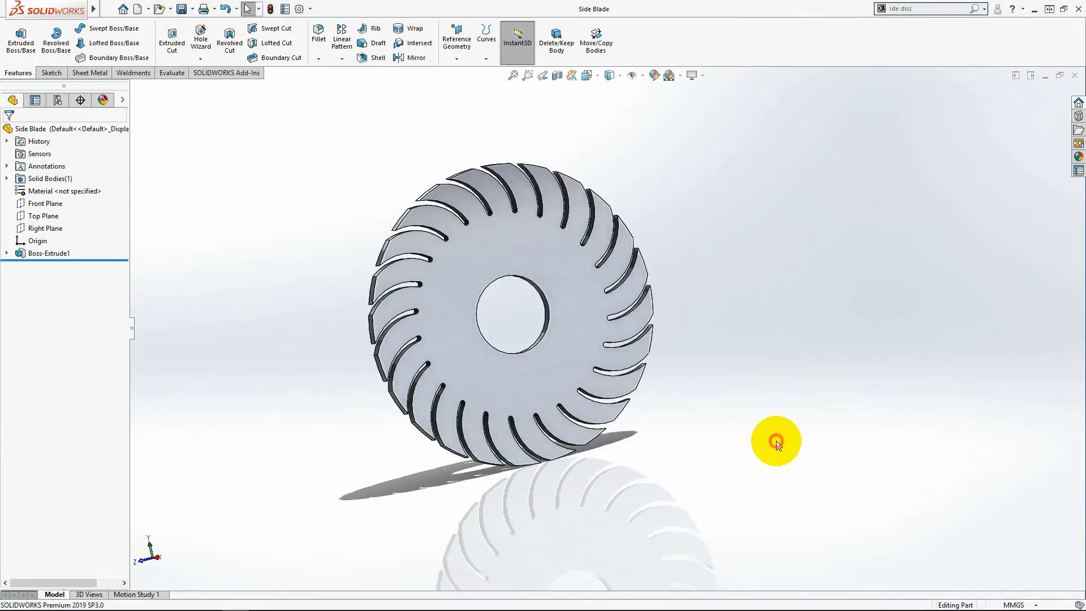
{"action": "mouse_move", "coordinate": [776, 440]}
{"action": "middle_mouse_down"}
{"action": "mouse_move", "coordinate": [542, 348]}
{"action": "mouse_move", "coordinate": [594, 364]}
{"action": "mouse_move", "coordinate": [382, 388]}
{"action": "mouse_move", "coordinate": [516, 393]}
{"action": "middle_mouse_up"}
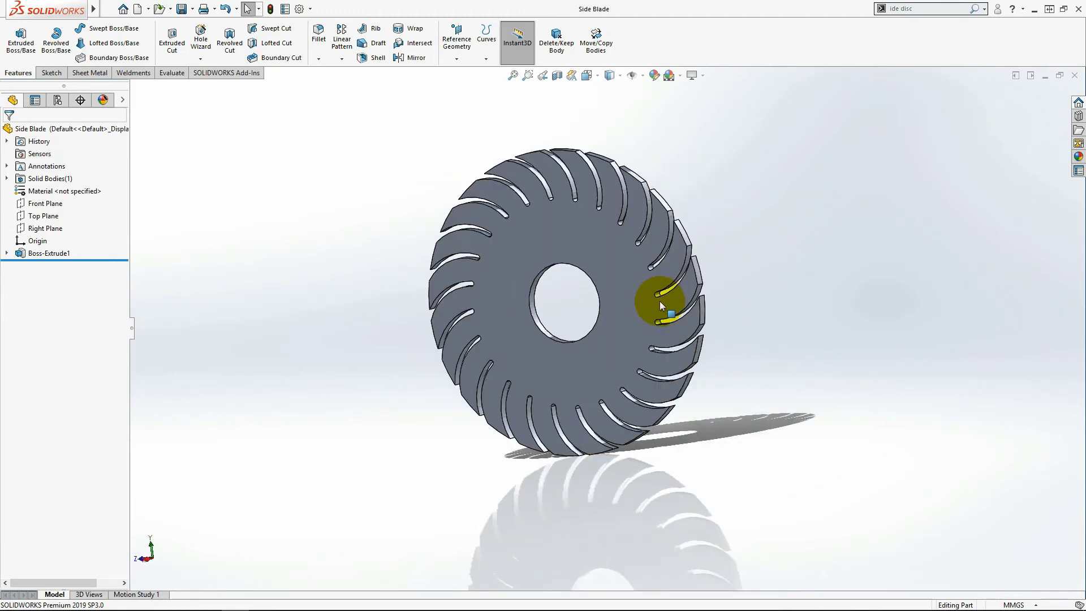